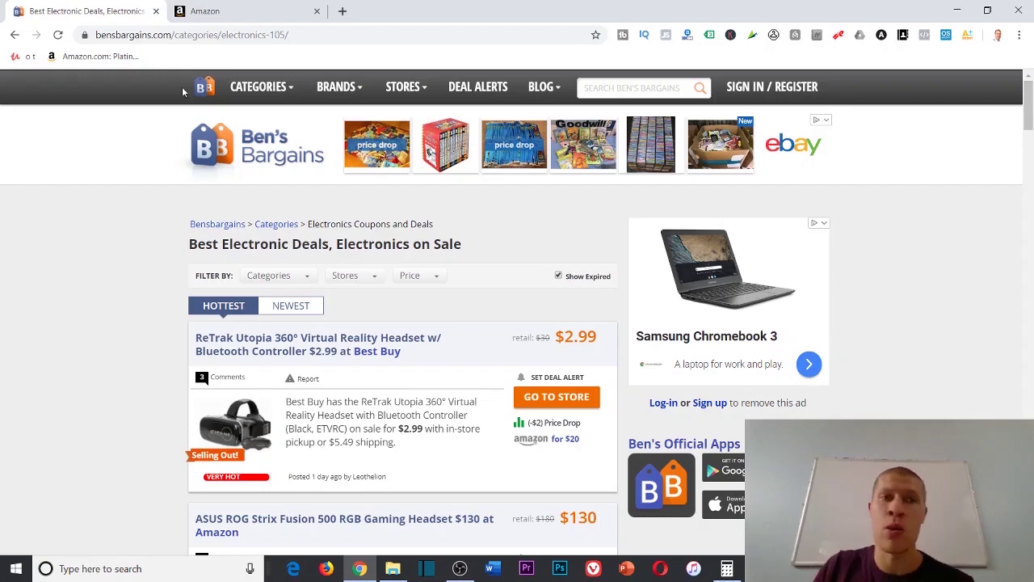
# - Open the Amazon listing linked in the $2.99 ReTrak Utopia 360° headset deal in a new tab and view it
pyautogui.moveTo(285, 97)
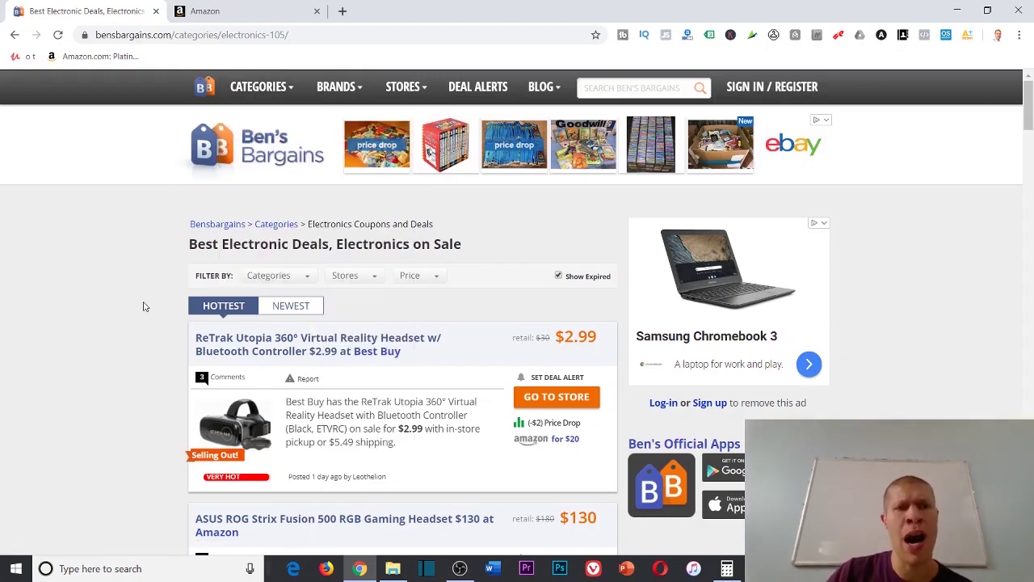
pyautogui.scroll(-3, 291, 202)
pyautogui.scroll(1, 404, 194)
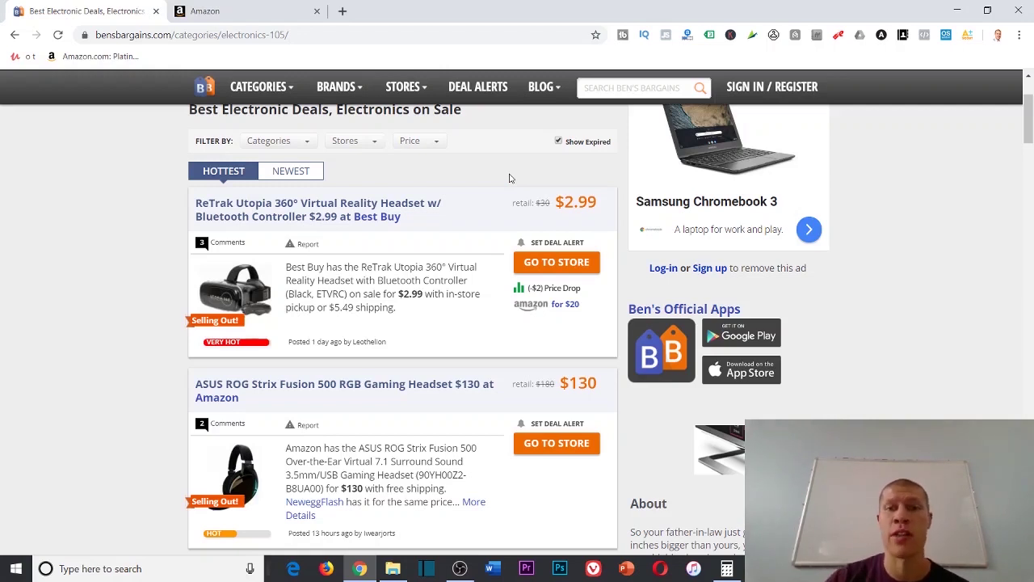
pyautogui.moveTo(254, 79)
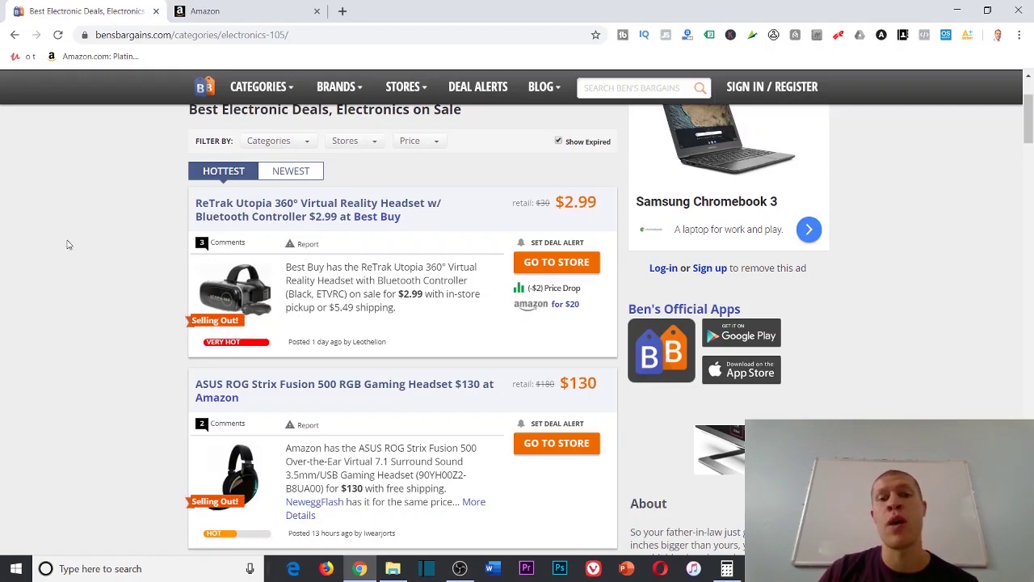
pyautogui.rightClick(534, 308)
pyautogui.click(587, 317)
pyautogui.click(261, 10)
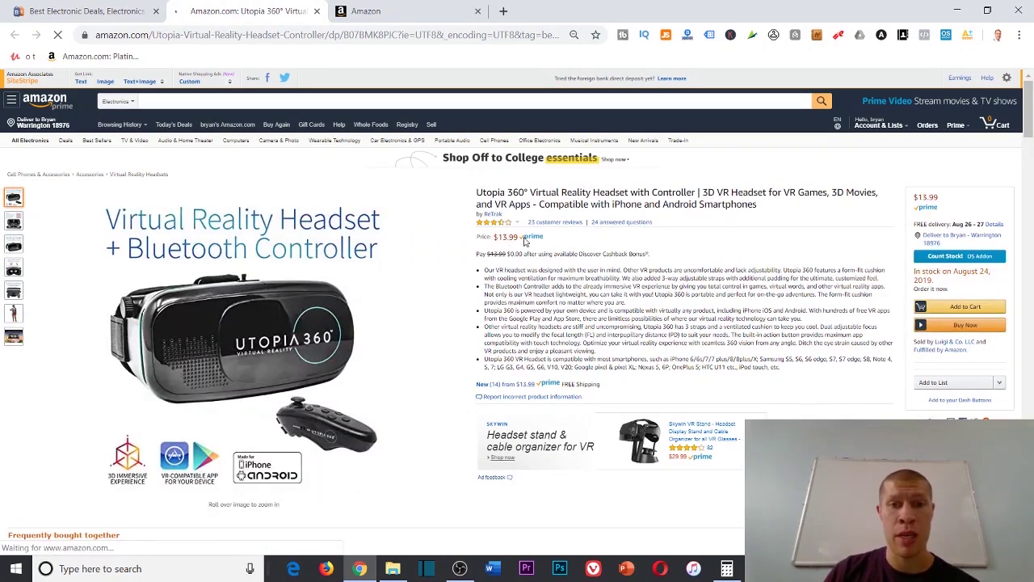
pyautogui.scroll(-1, 530, 302)
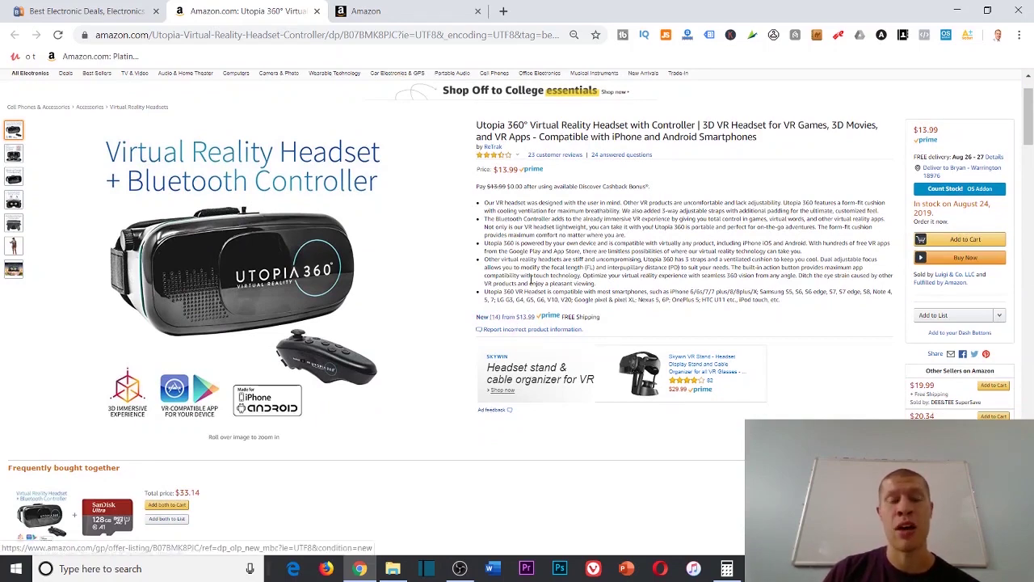
# - Recheck the headset's deal post, and count the sellers' stock on its Amazon listing with the OS Addon
pyautogui.hotkey('ctrl', 'shift', 'Tab')
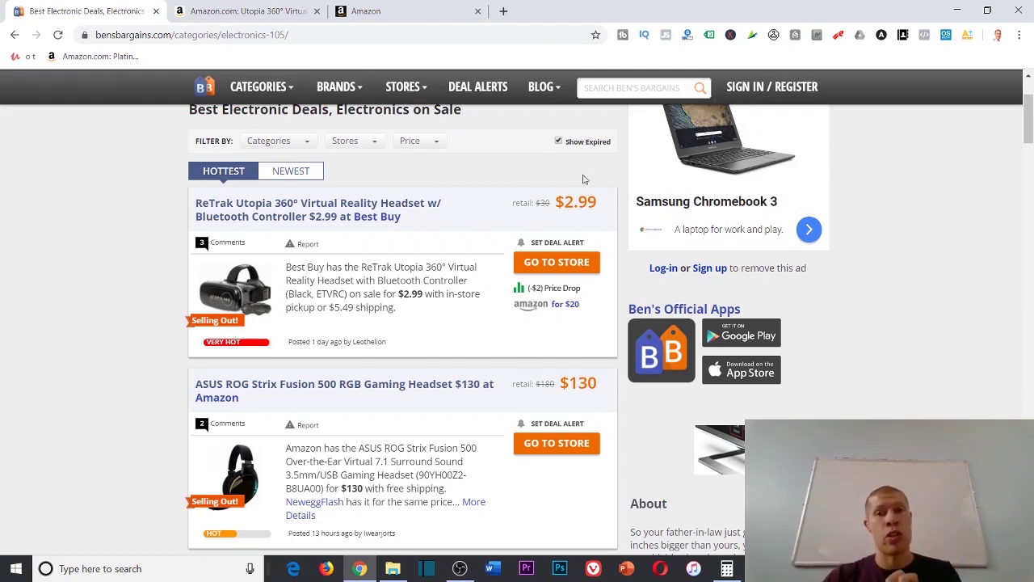
pyautogui.click(267, 11)
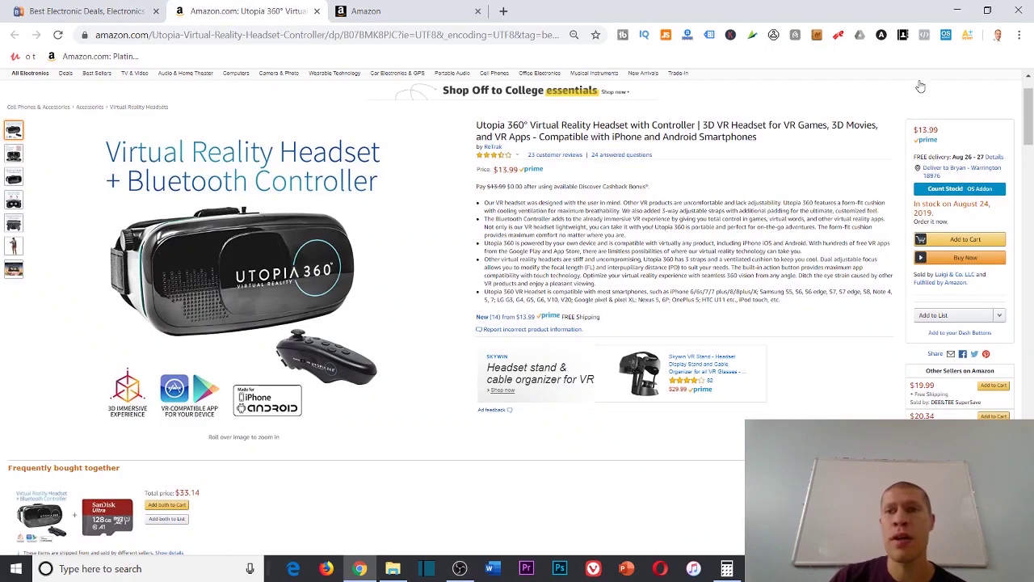
pyautogui.click(945, 35)
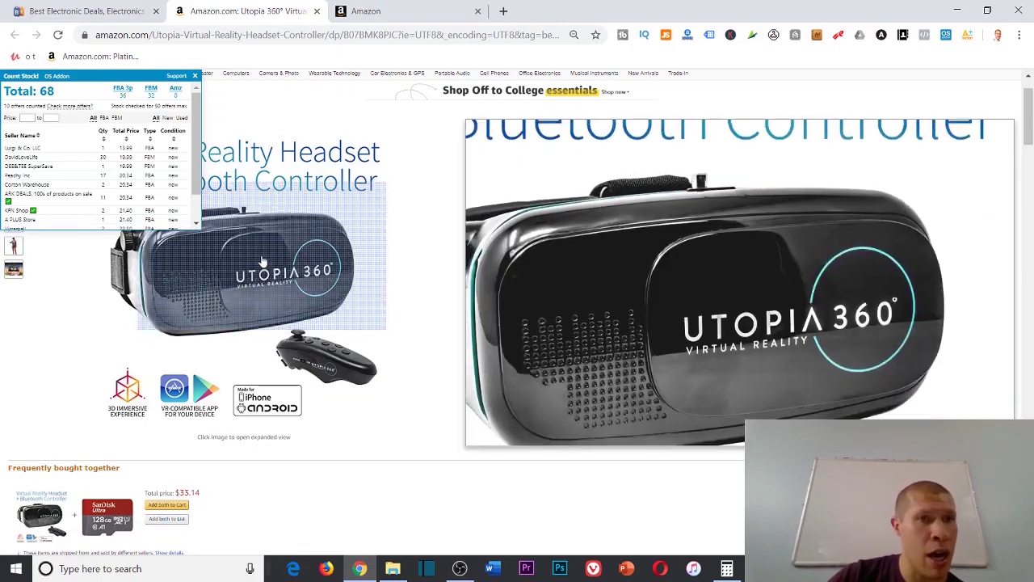
pyautogui.scroll(-1, 125, 162)
pyautogui.scroll(-2, 126, 162)
pyautogui.scroll(2, 121, 166)
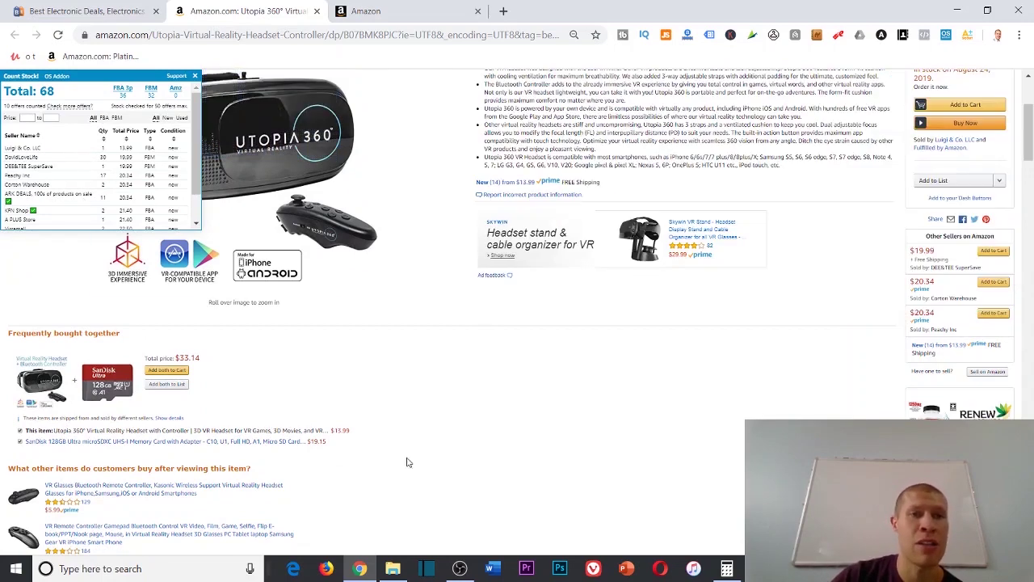
pyautogui.scroll(2, 575, 281)
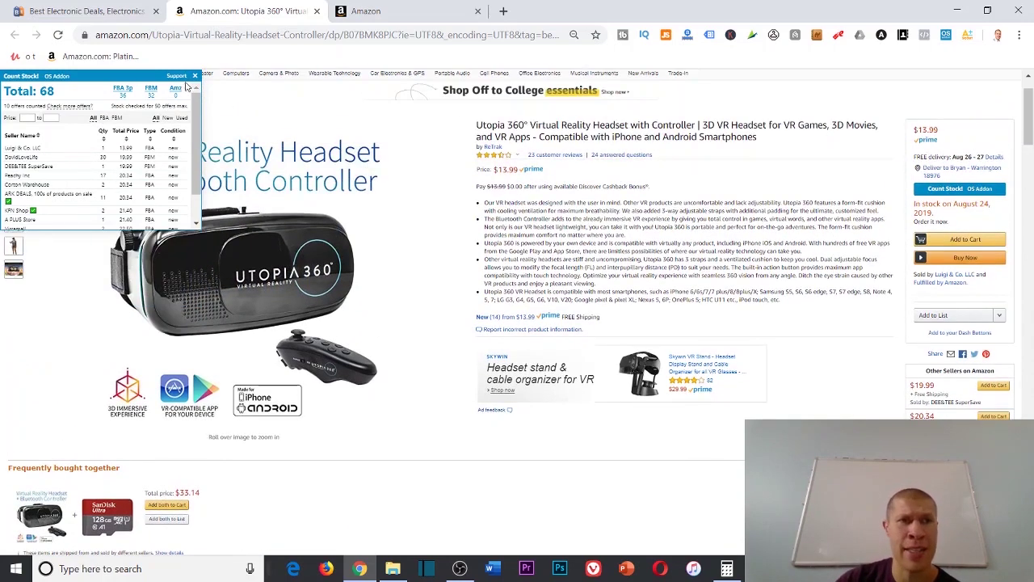
# - Copy the headset's ASIN from the product information table on the Amazon listing
pyautogui.scroll(-15, 558, 242)
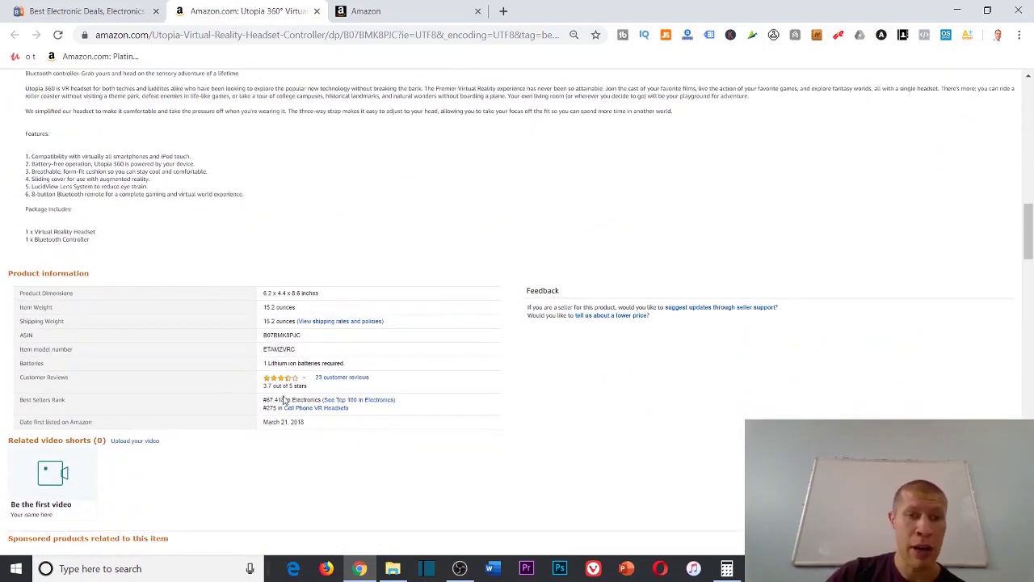
pyautogui.doubleClick(283, 335)
pyautogui.rightClick(287, 336)
pyautogui.click(314, 346)
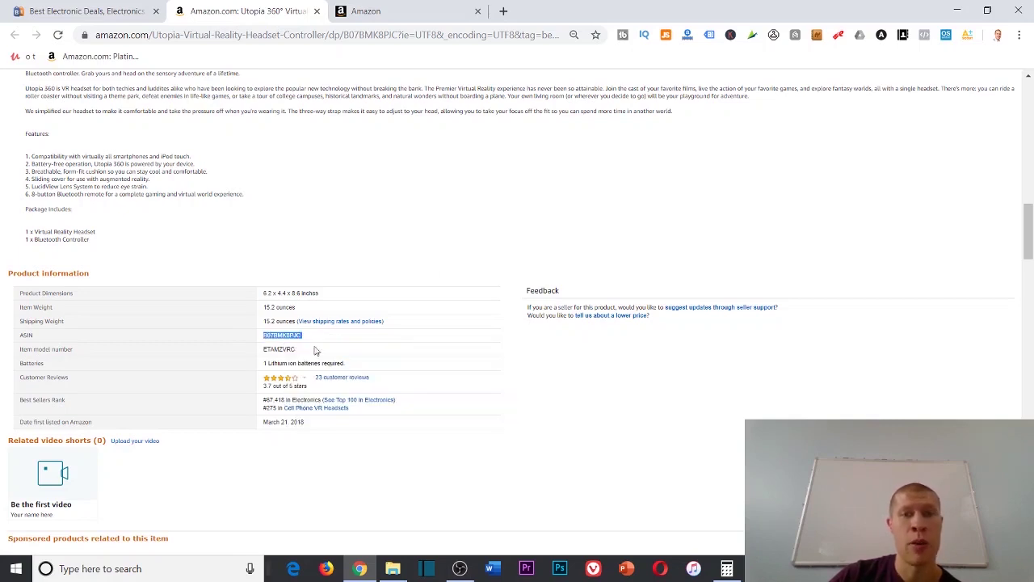
# - Check the headset's sales estimates in Jungle Scout and review its per-seller stock counts, closing both overlays
pyautogui.click(669, 37)
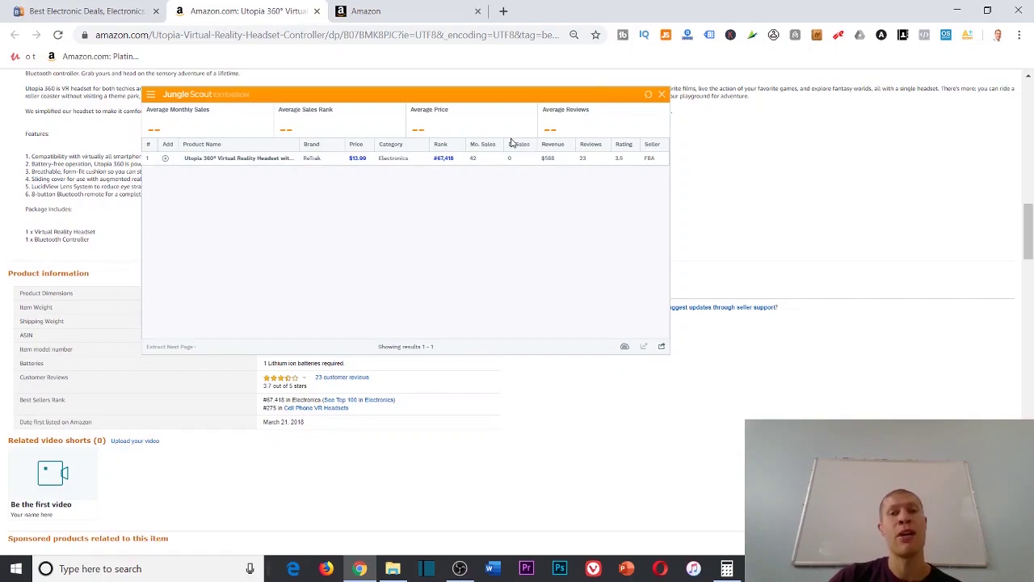
pyautogui.click(663, 95)
pyautogui.scroll(15, 609, 169)
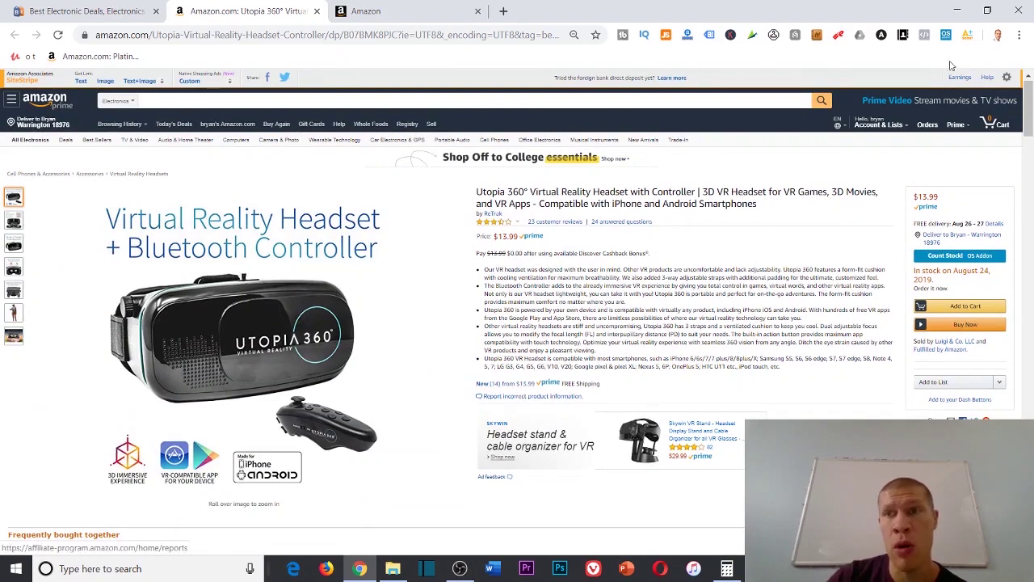
pyautogui.click(943, 36)
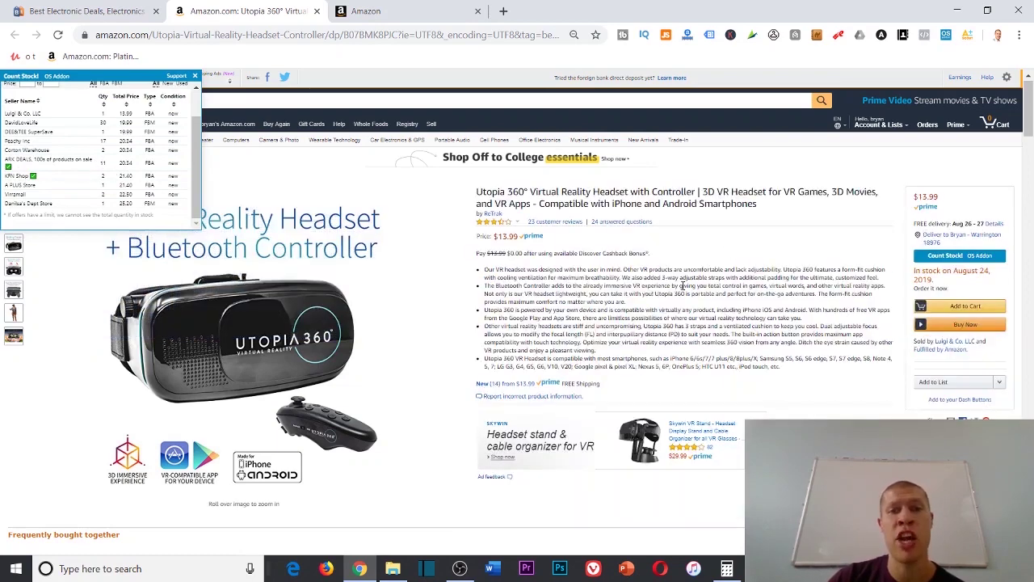
pyautogui.click(549, 203)
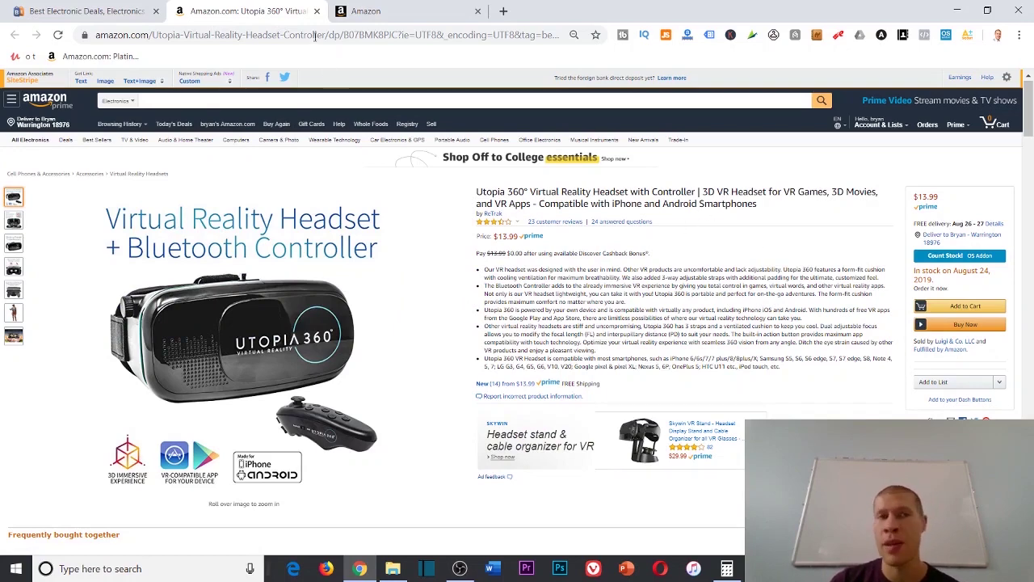
# - Open the Best Buy store page from the ReTrak headset deal on Ben's Bargains
pyautogui.click(119, 8)
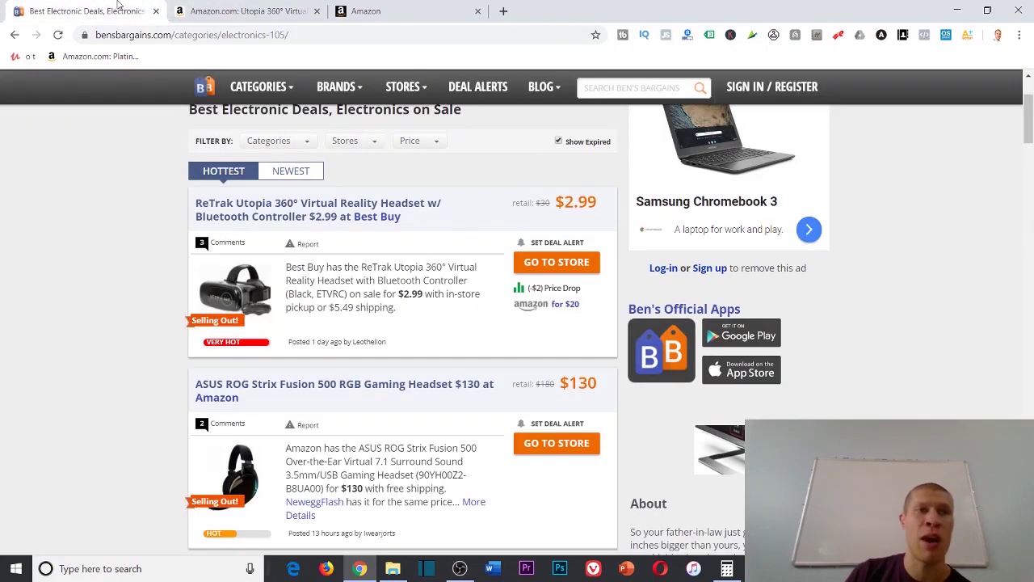
pyautogui.click(539, 265)
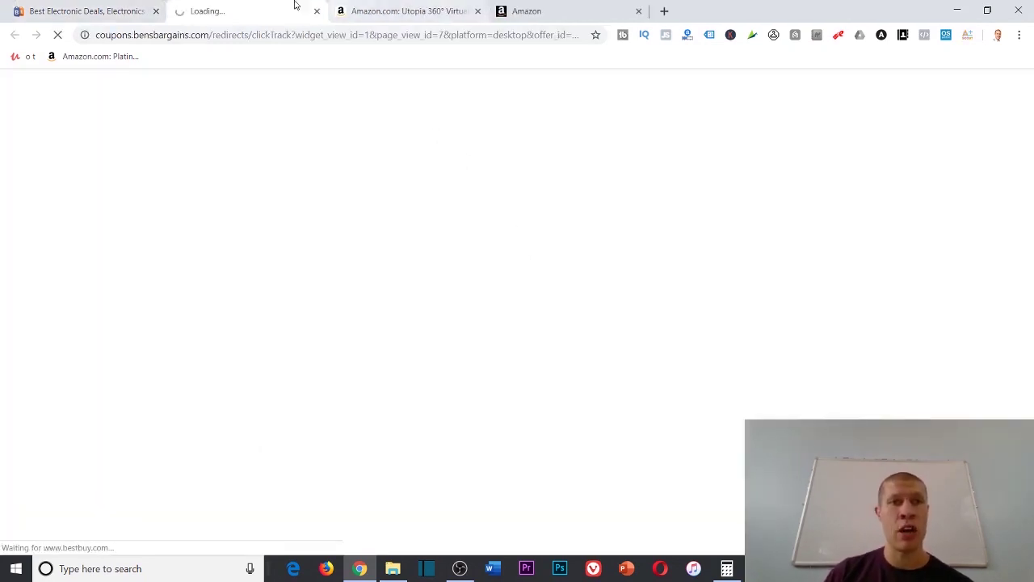
# - Search the Seller Central catalog for ASIN B07BMK8PJC and expand the headset's listing limitations
pyautogui.click(529, 11)
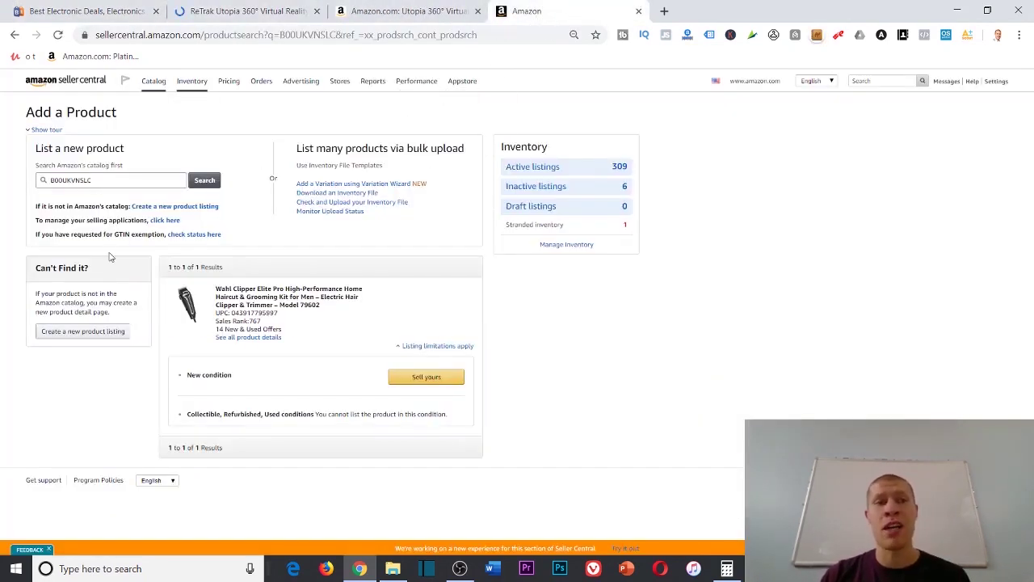
pyautogui.doubleClick(101, 179)
pyautogui.hotkey('ctrl', 'v')
pyautogui.press('Return')
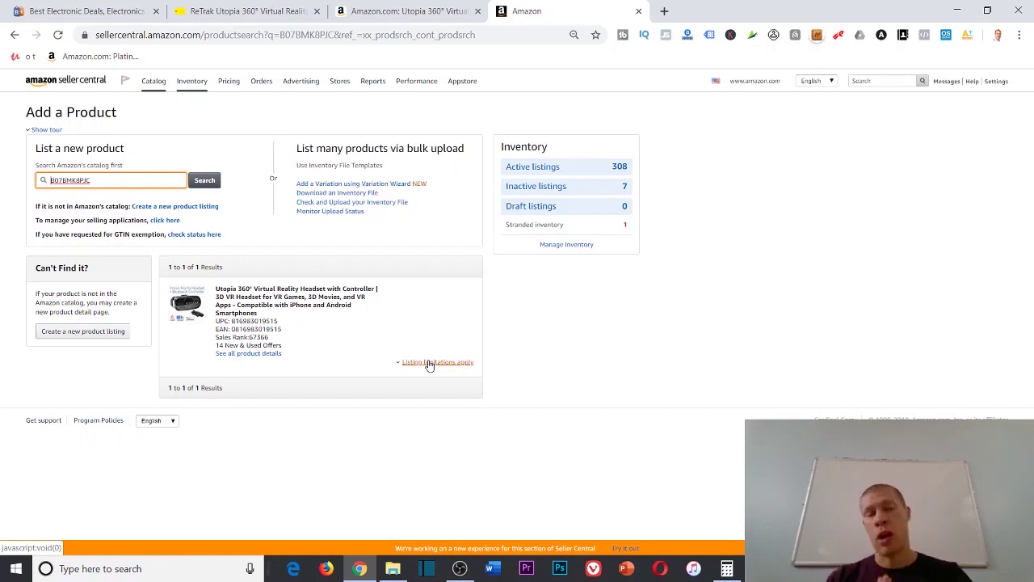
pyautogui.click(429, 363)
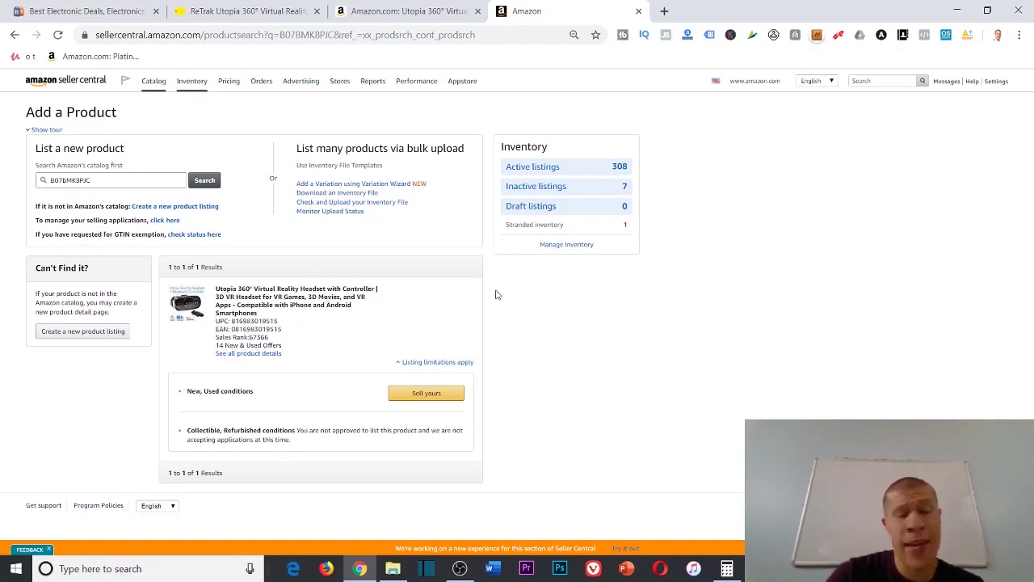
# - Compare the headset's price on the Best Buy page with its price on the Amazon listing
pyautogui.click(290, 11)
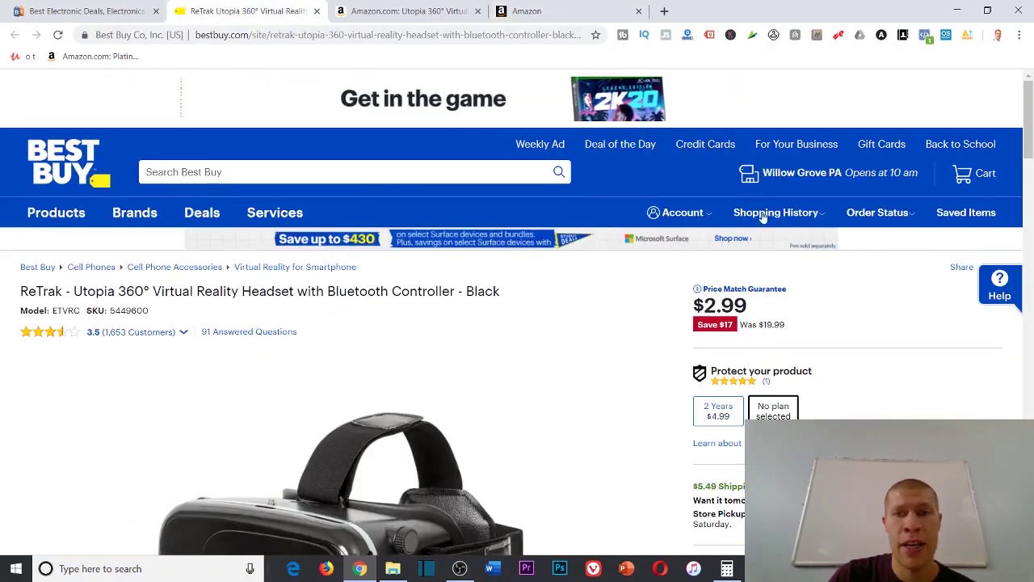
pyautogui.scroll(-2, 812, 328)
pyautogui.scroll(2, 813, 323)
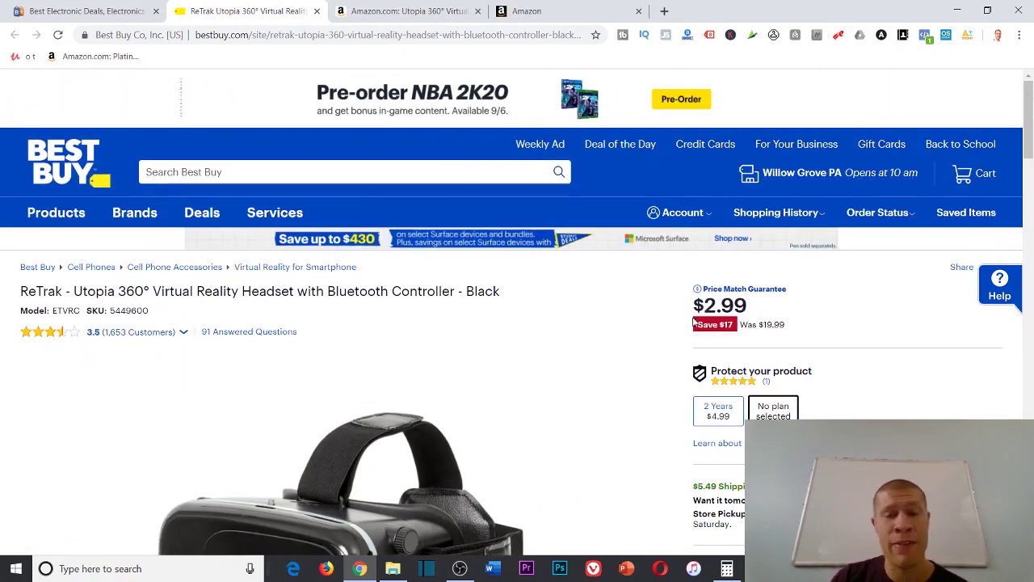
pyautogui.click(348, 9)
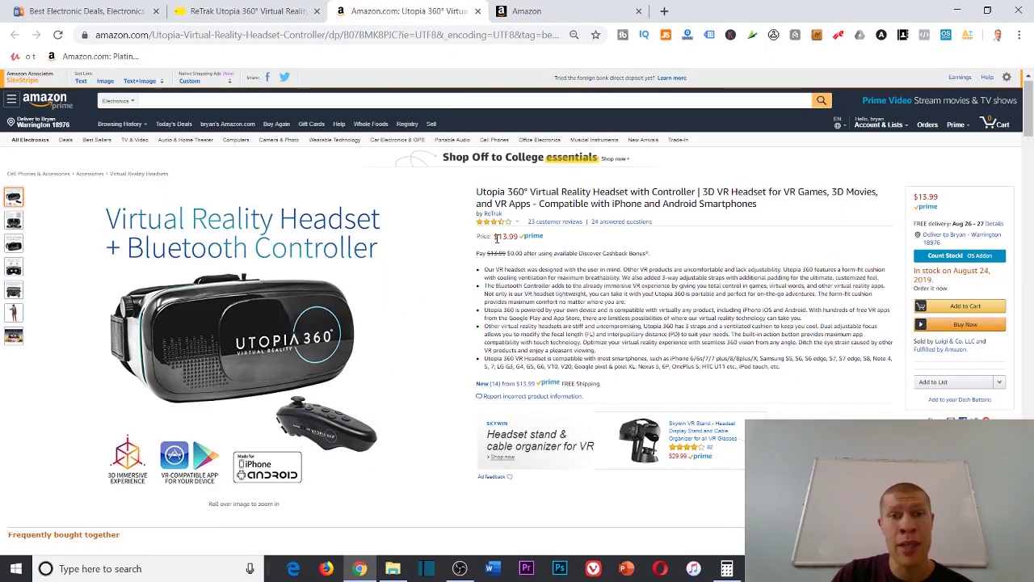
pyautogui.moveTo(494, 236); pyautogui.dragTo(517, 236)
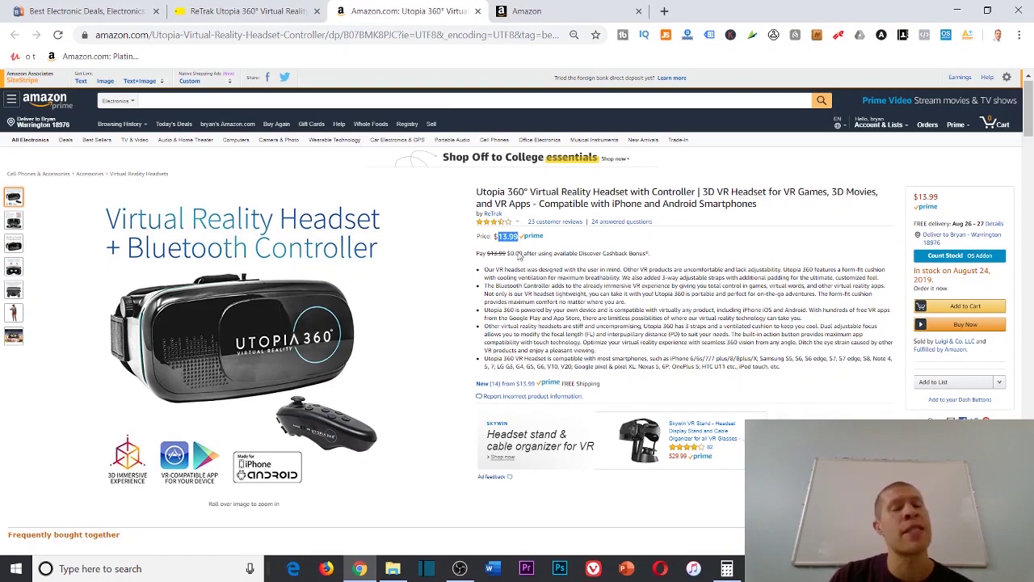
pyautogui.click(526, 307)
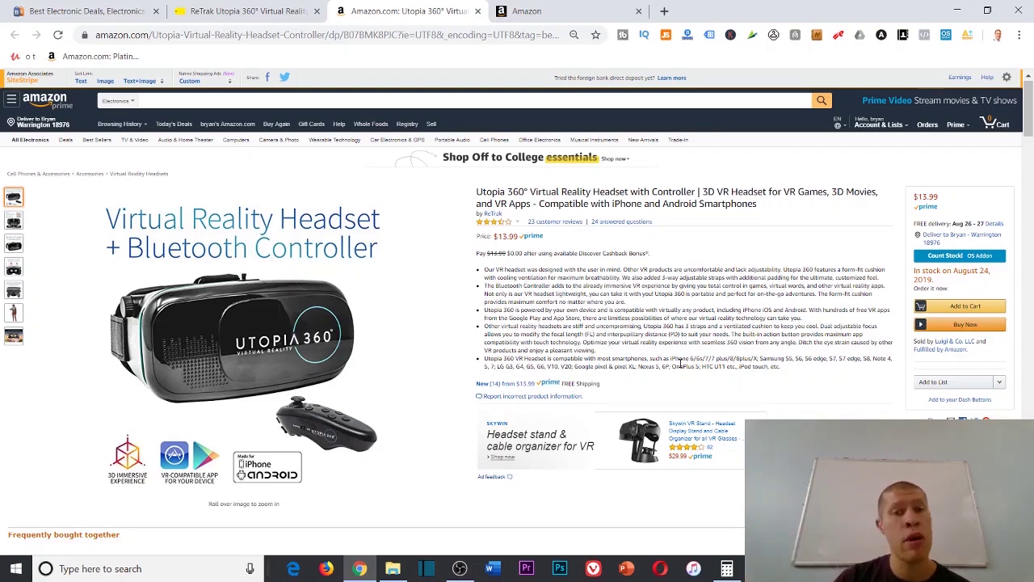
# - View all new offers for the headset on Amazon and check the stock count of the cheapest sellers
pyautogui.scroll(-1, 632, 329)
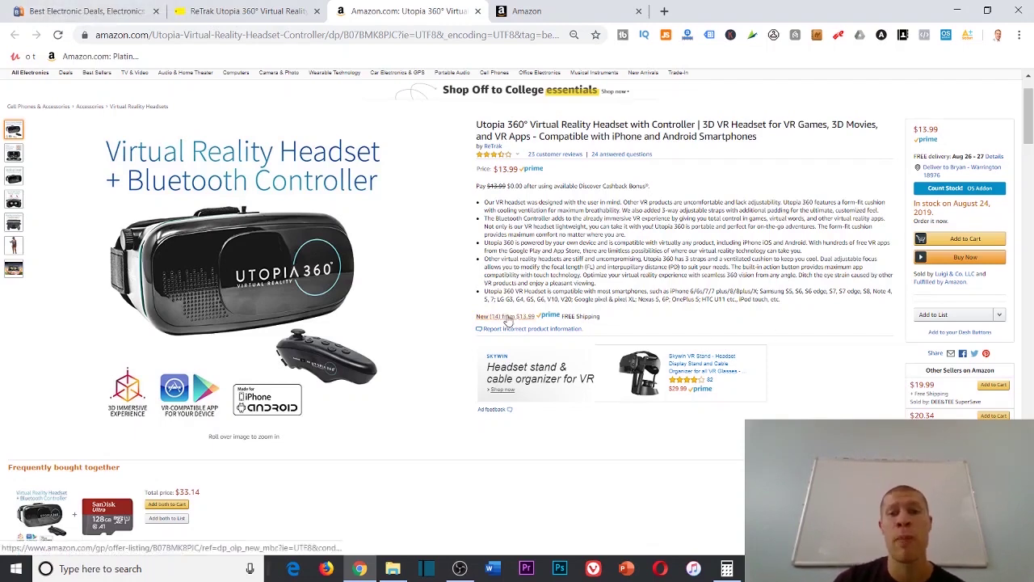
pyautogui.click(504, 317)
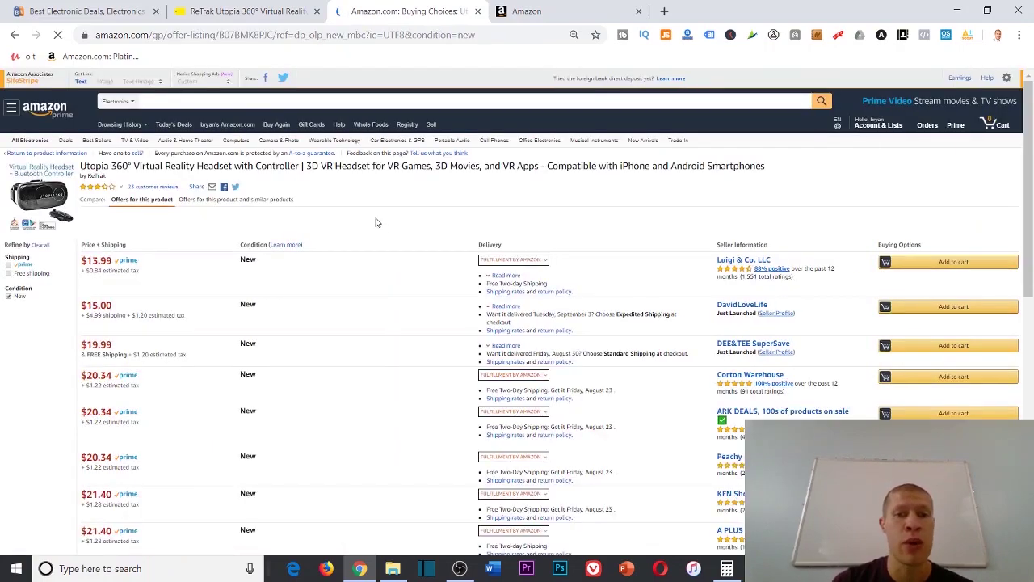
pyautogui.scroll(-4, 333, 284)
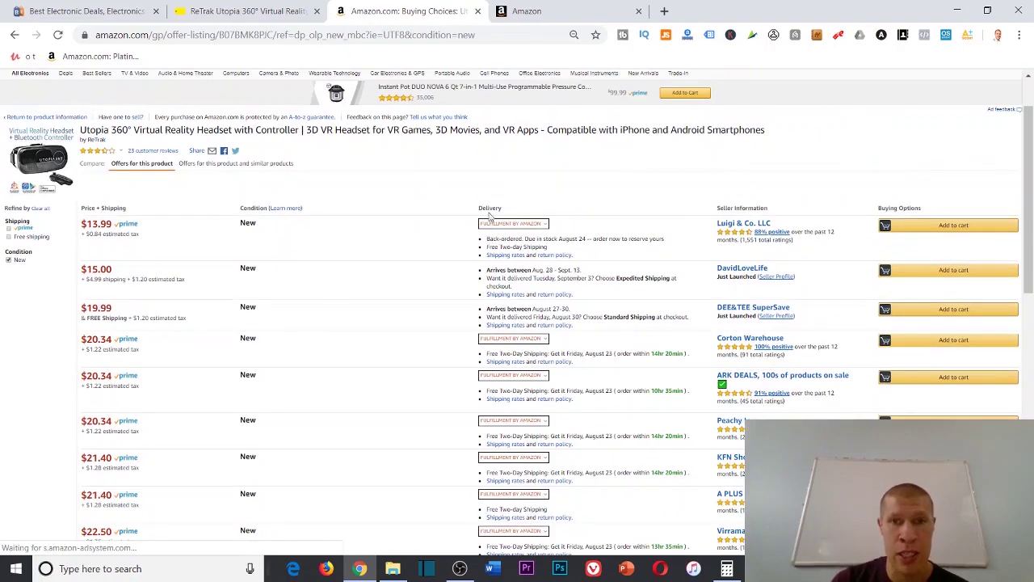
pyautogui.click(945, 35)
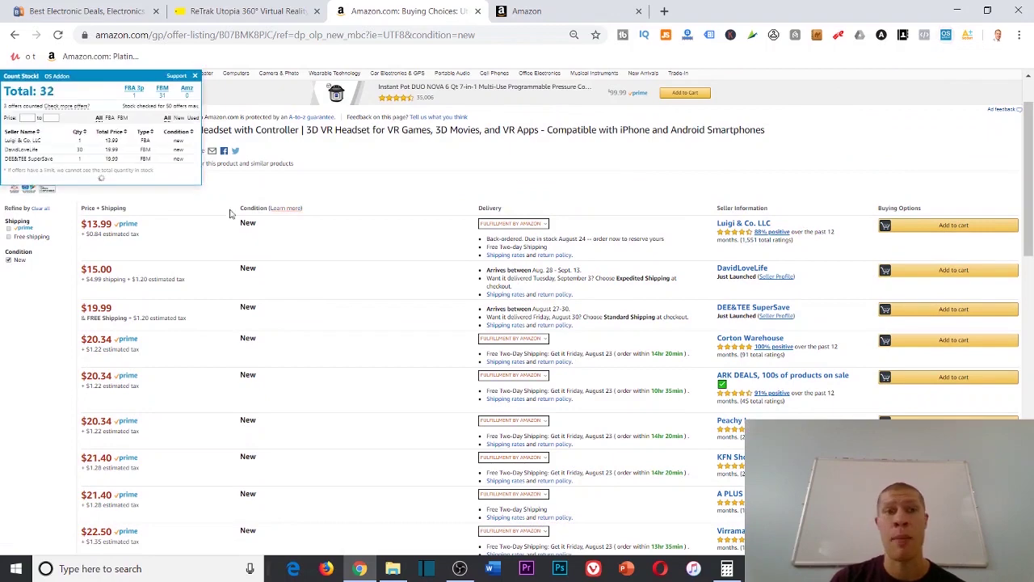
pyautogui.click(195, 76)
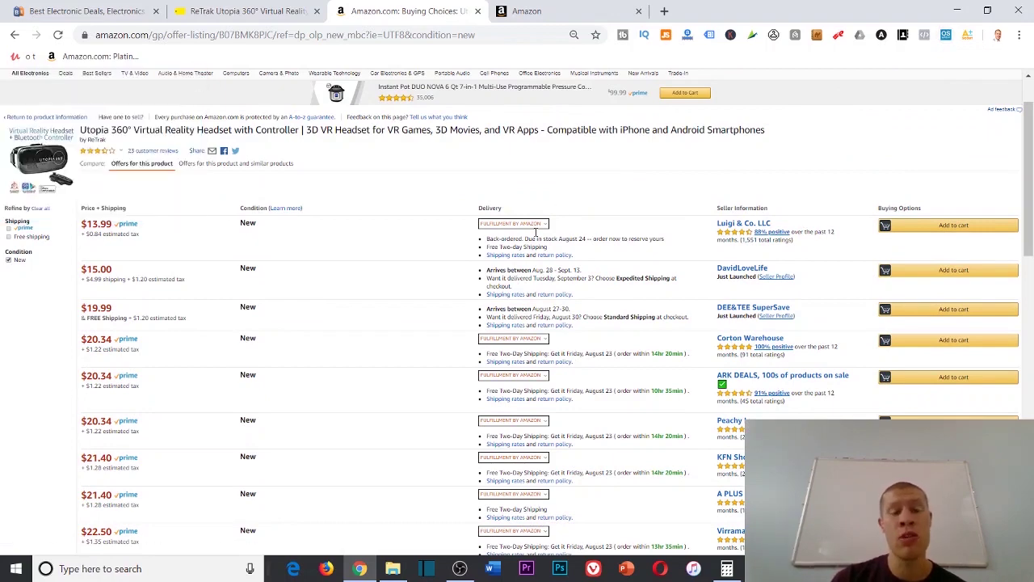
# - Return to the headset's Amazon product page and recheck its price against the Best Buy page
pyautogui.click(65, 160)
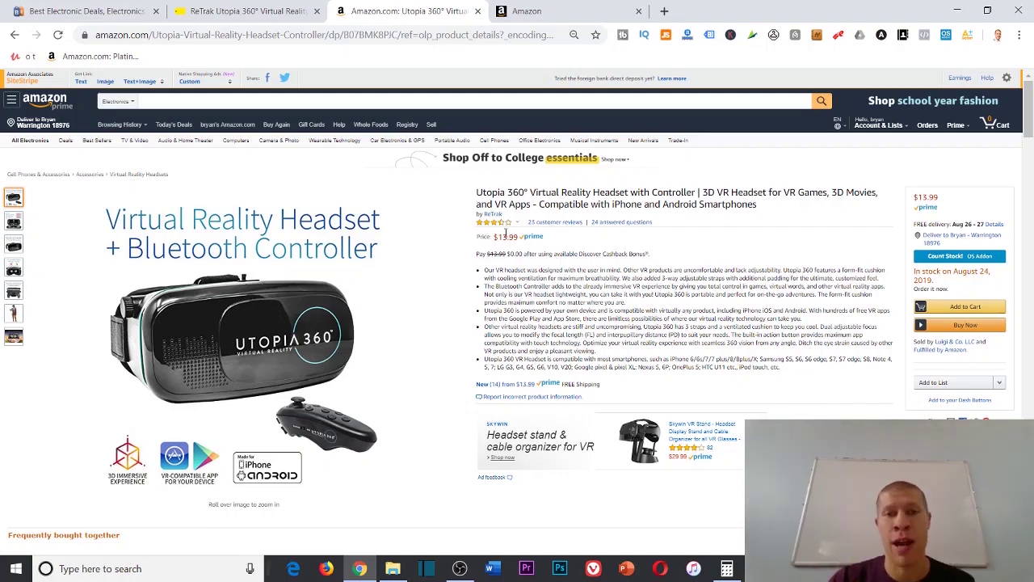
pyautogui.hotkey('ctrl', 'shift', 'Tab')
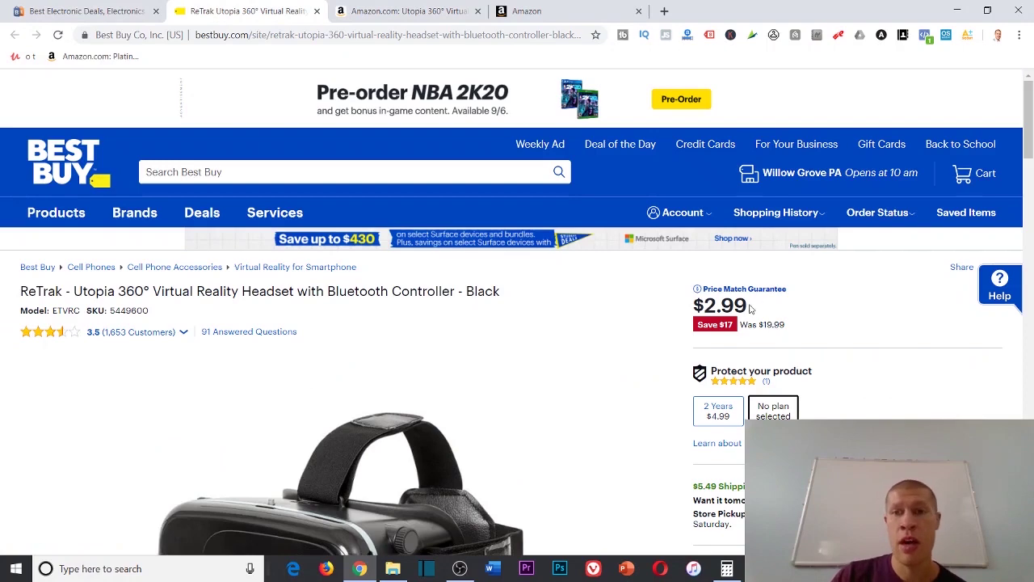
pyautogui.click(388, 10)
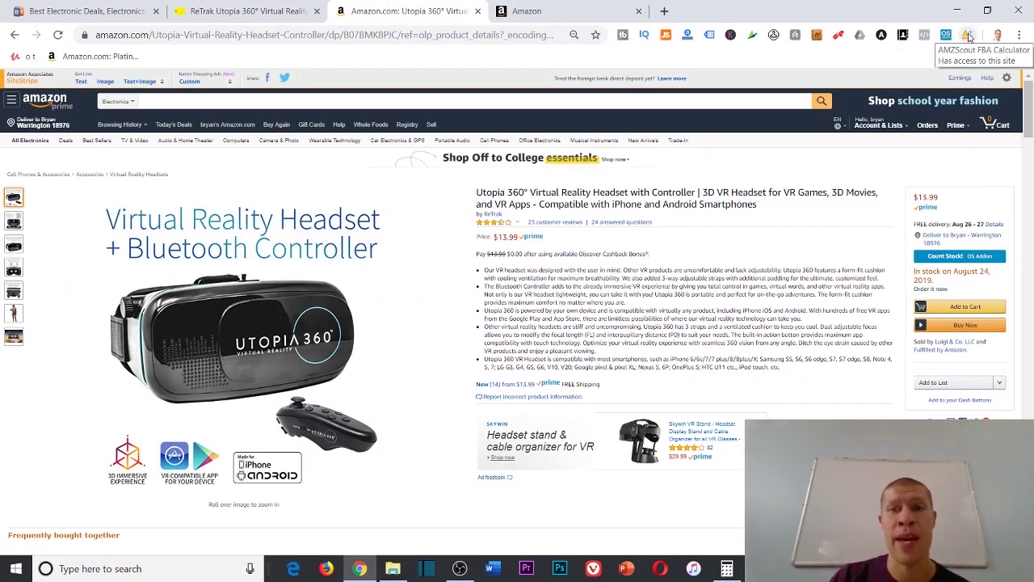
# - Open keepa.com in a new browser tab
pyautogui.click(664, 11)
pyautogui.write('keep')
pyautogui.press('Return')
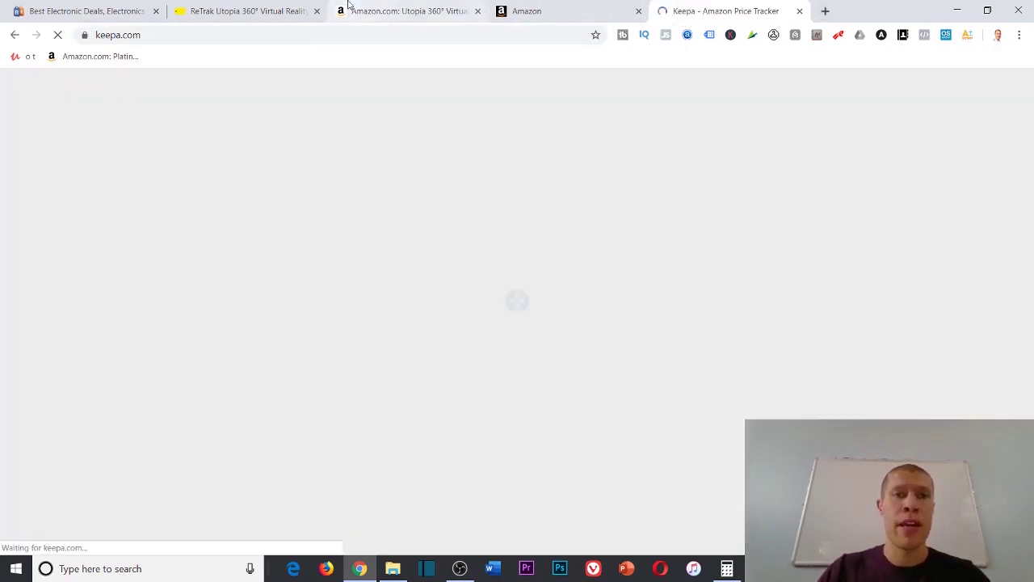
# - Check the headset's price history with the browser's price-tracker extension on its Amazon product page, and return to the Keepa page
pyautogui.click(363, 11)
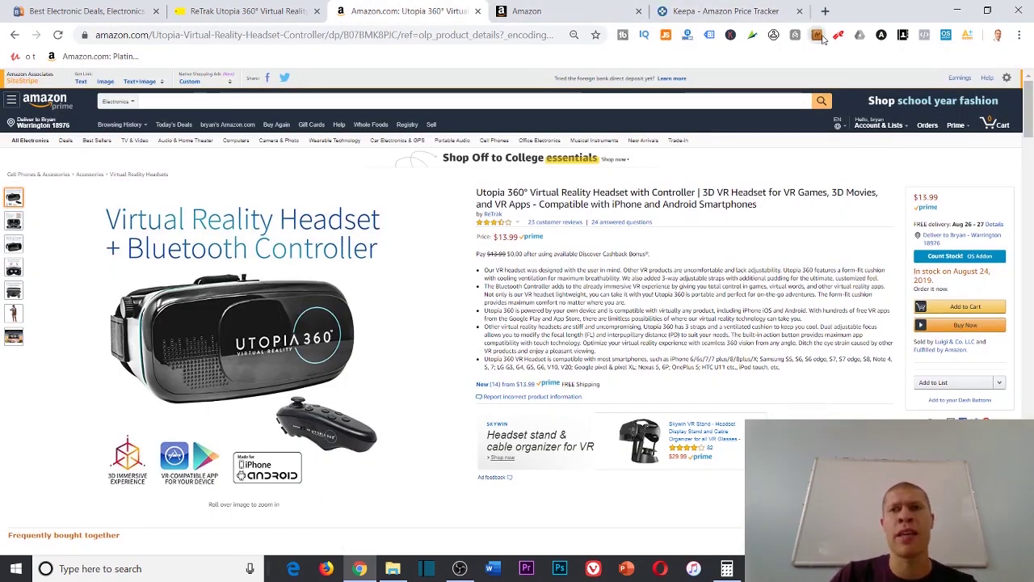
pyautogui.click(819, 36)
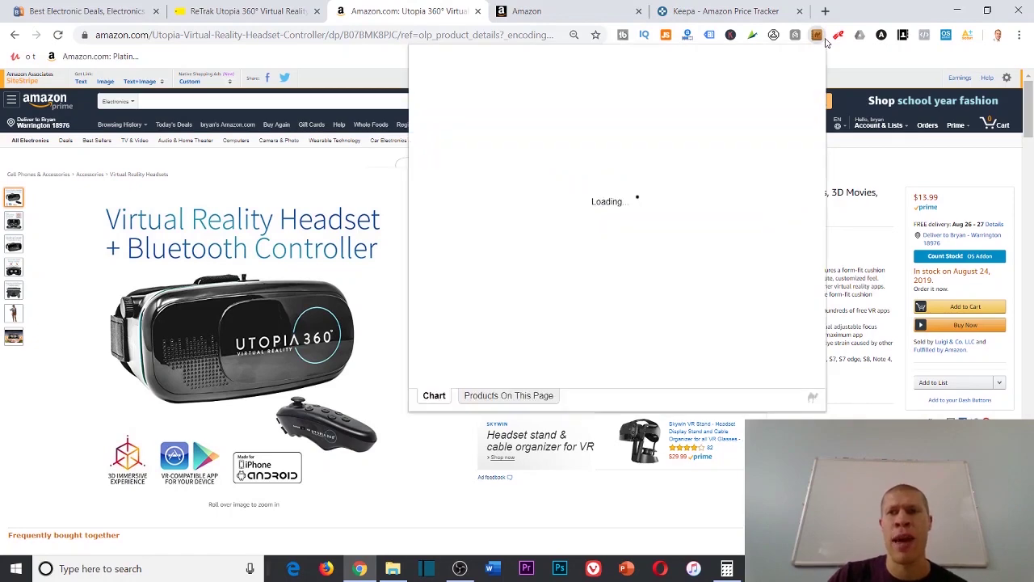
pyautogui.click(853, 224)
pyautogui.click(727, 11)
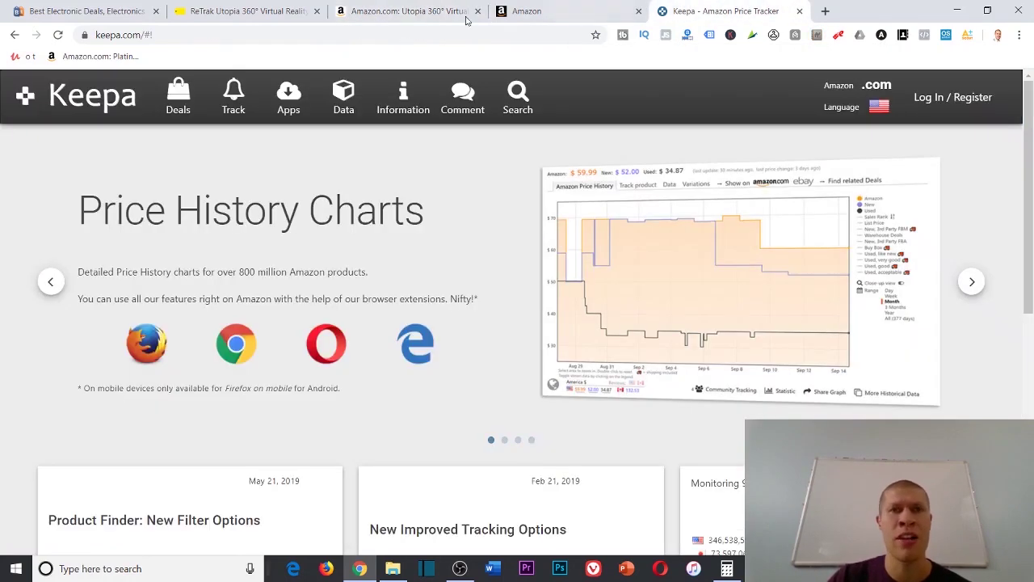
# - Copy the web address of the headset's Amazon product page
pyautogui.click(361, 6)
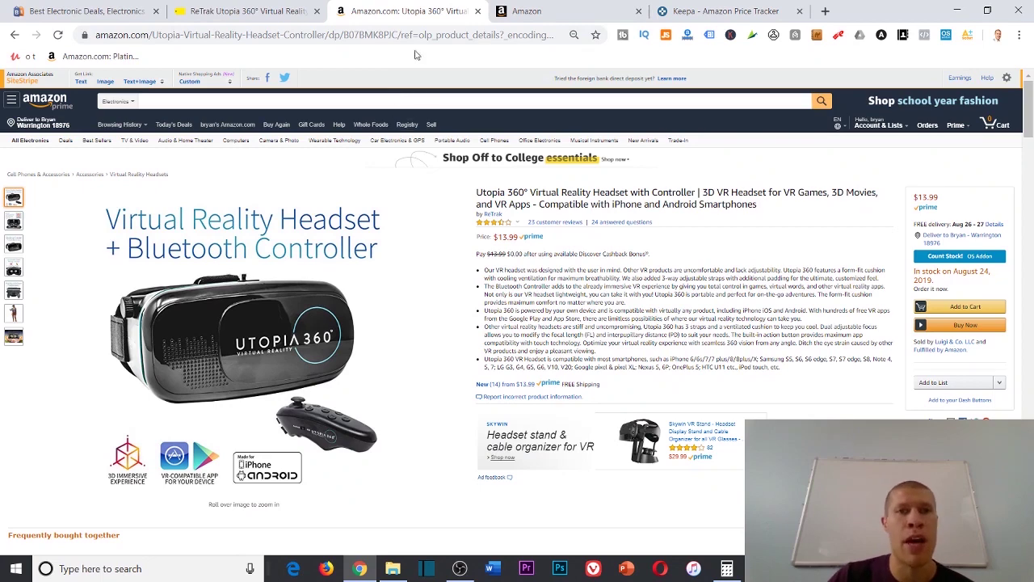
pyautogui.click(413, 34)
pyautogui.rightClick(414, 34)
pyautogui.click(438, 105)
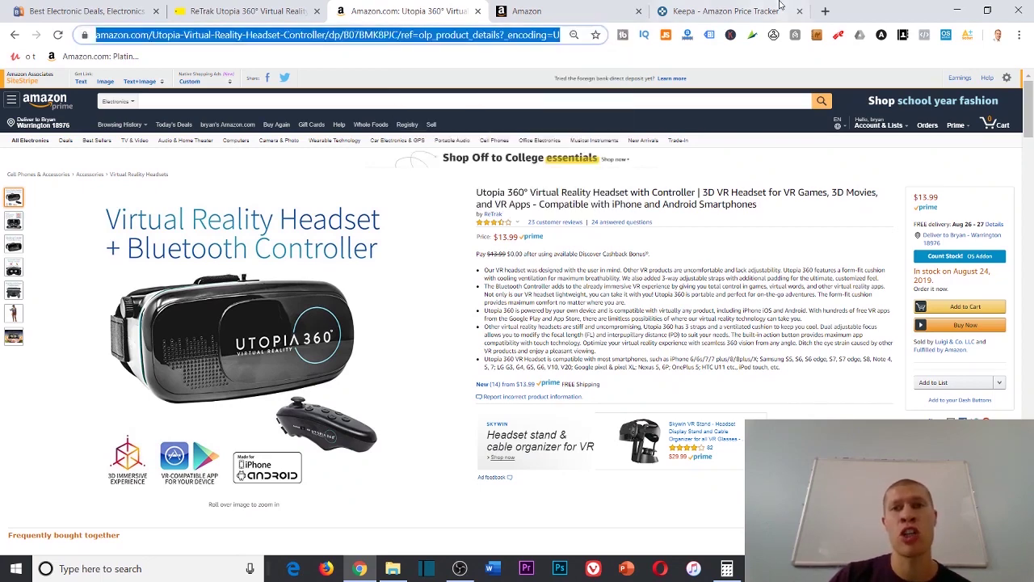
# - Open camelcamelcamel.com in the browser tab that holds Keepa
pyautogui.click(772, 11)
pyautogui.click(265, 35)
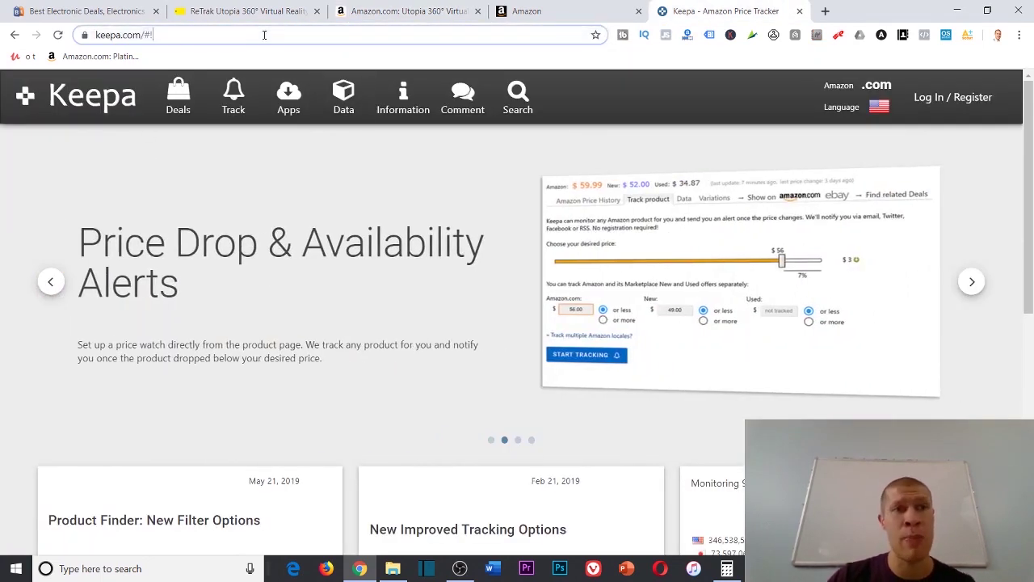
pyautogui.write('came')
pyautogui.press('Return')
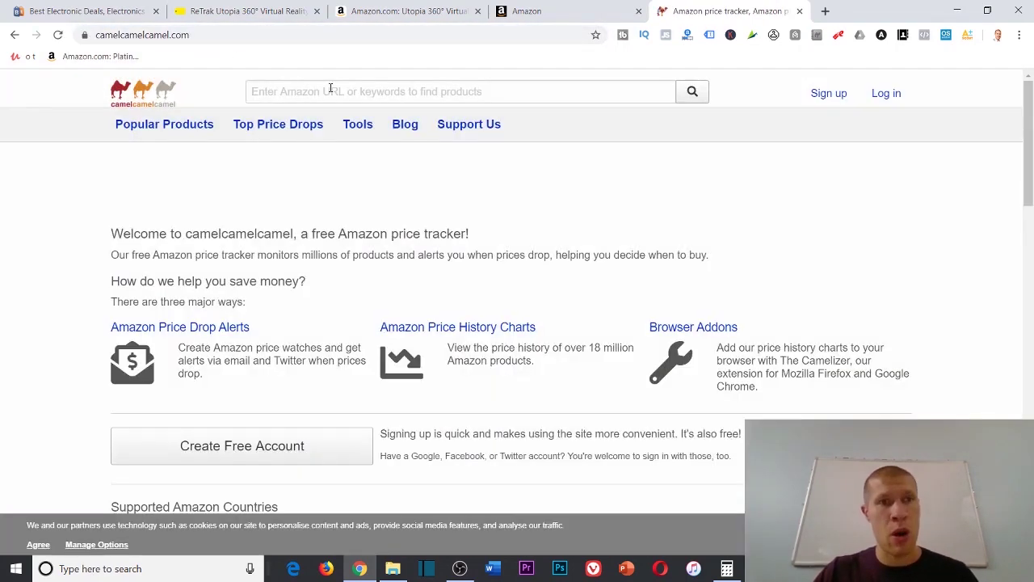
# - Look up the headset on camelcamelcamel using the copied Amazon address and examine its price history chart
pyautogui.click(330, 91)
pyautogui.hotkey('ctrl', 'v')
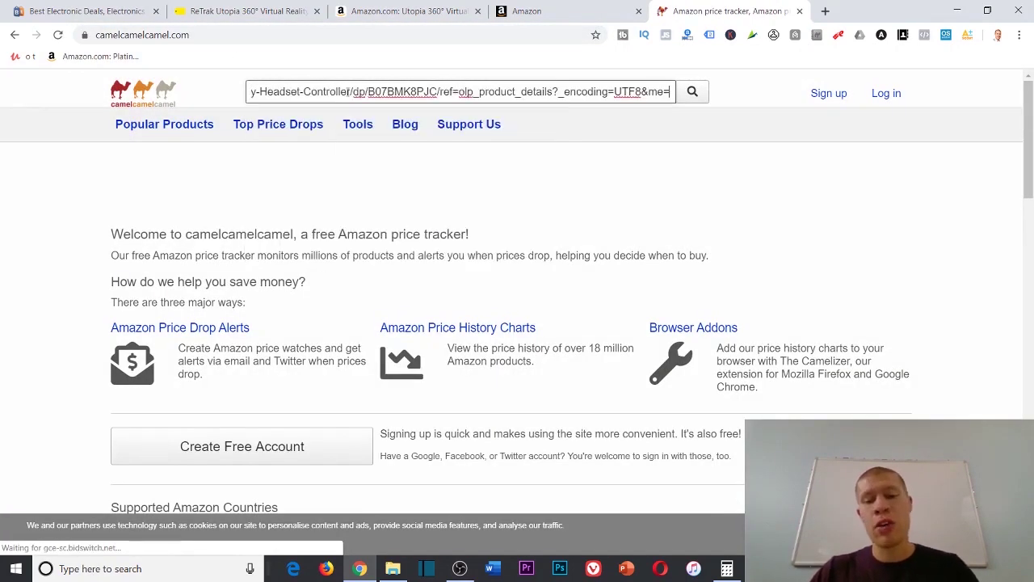
pyautogui.press('Return')
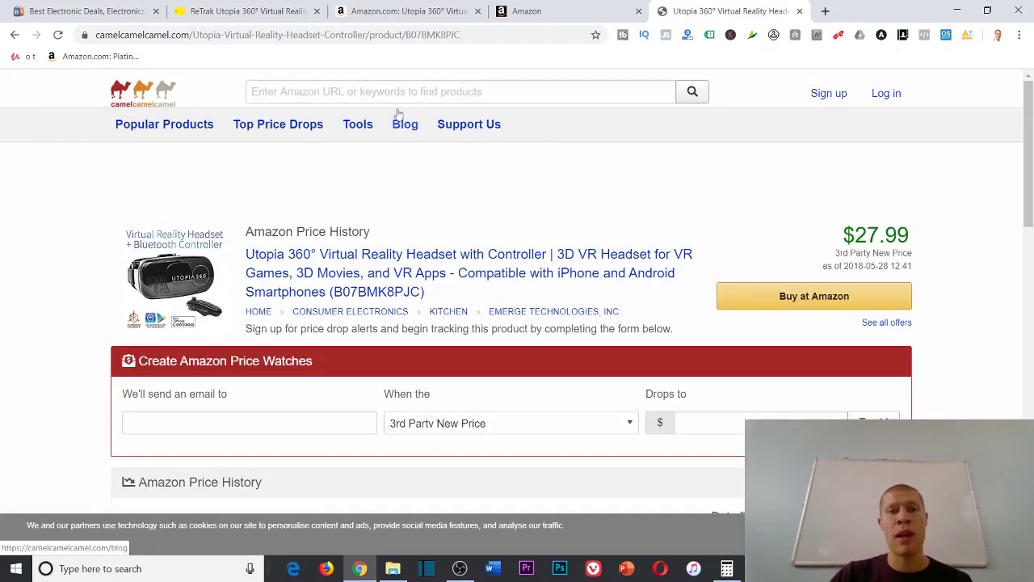
pyautogui.scroll(-2, 510, 166)
pyautogui.scroll(-3, 514, 162)
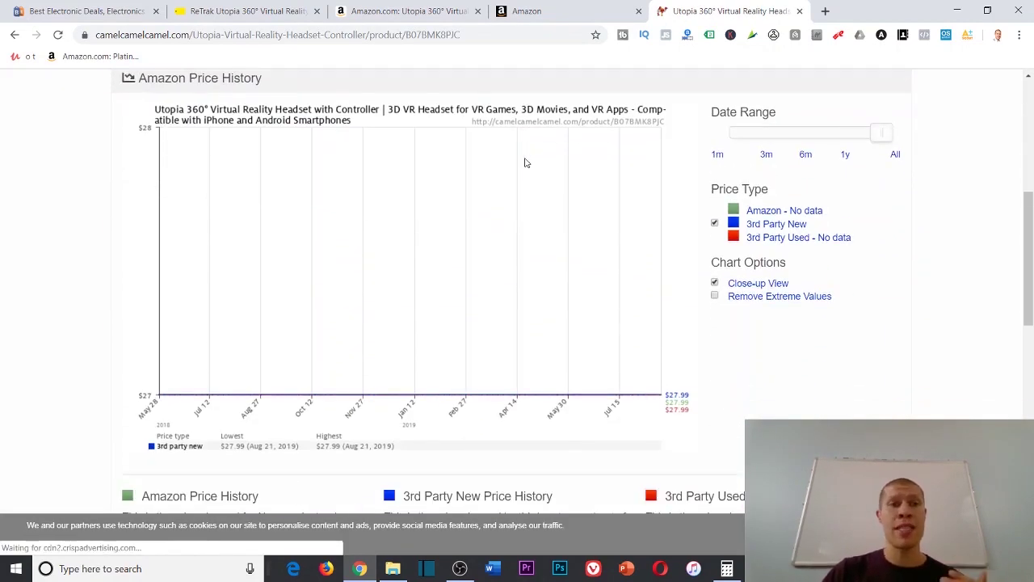
pyautogui.scroll(3, 598, 123)
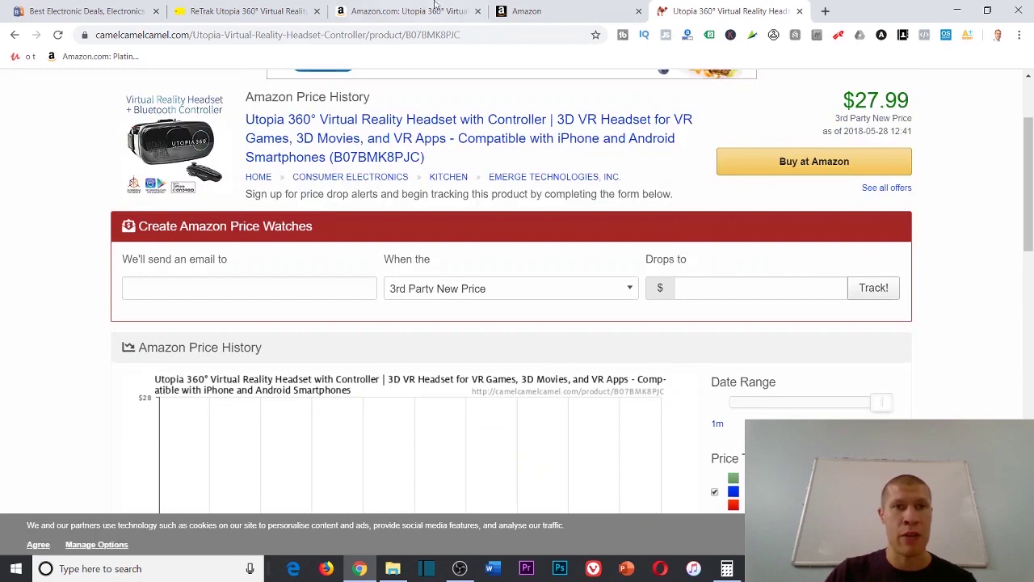
# - Glance at the headset's Amazon page, and load keepa.com in place of the camelcamelcamel page
pyautogui.click(408, 11)
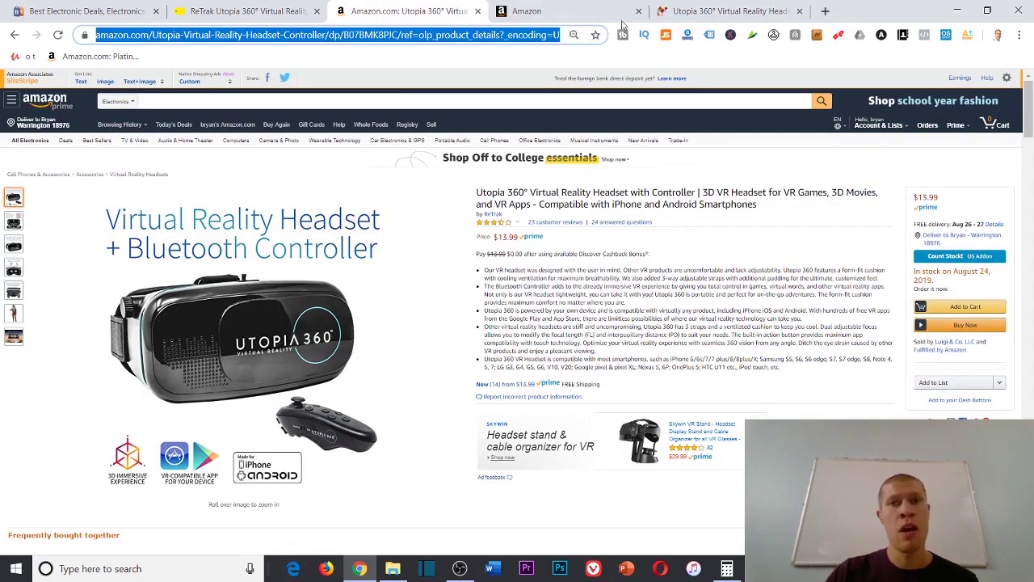
pyautogui.click(702, 10)
pyautogui.write('ke')
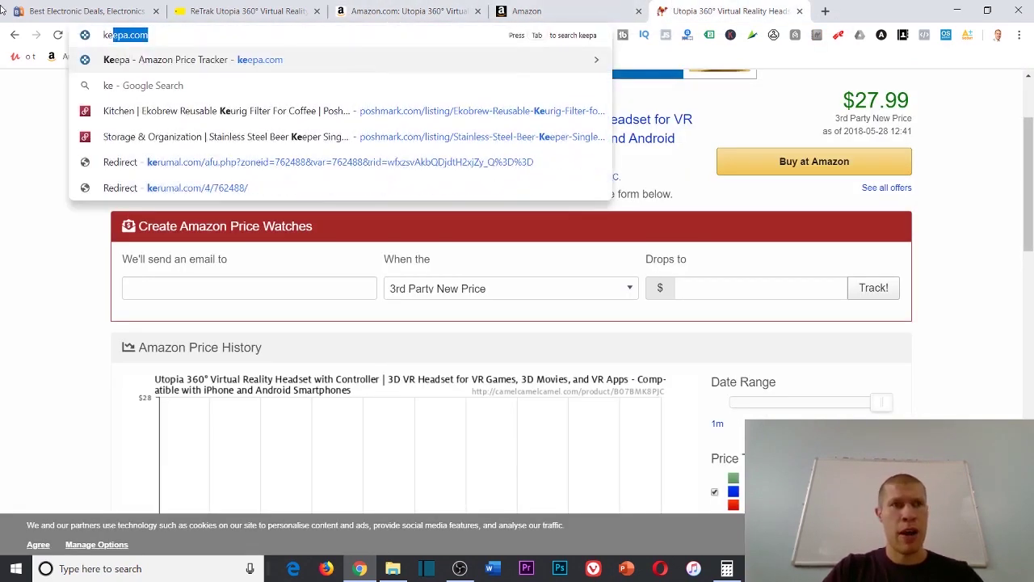
pyautogui.press('Return')
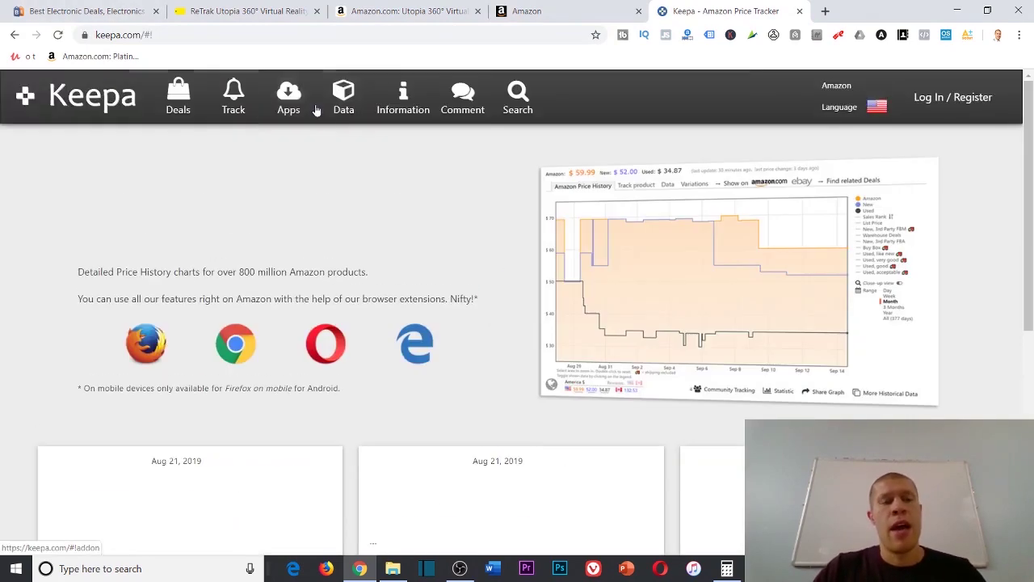
# - Search Keepa for the headset using the copied Amazon address, examine its price history chart, and close the Keepa tab
pyautogui.click(517, 99)
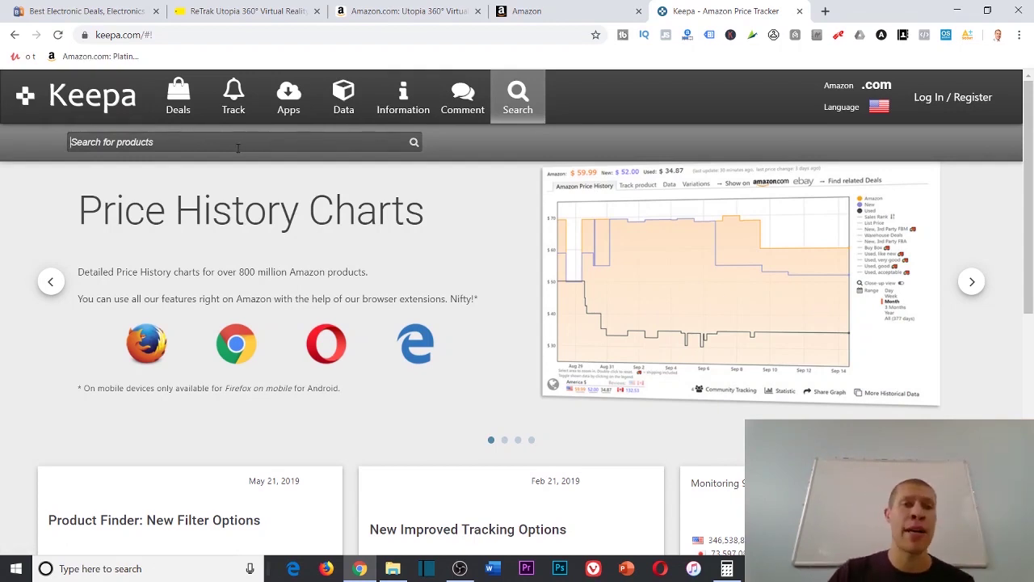
pyautogui.hotkey('ctrl', 'v')
pyautogui.press('Return')
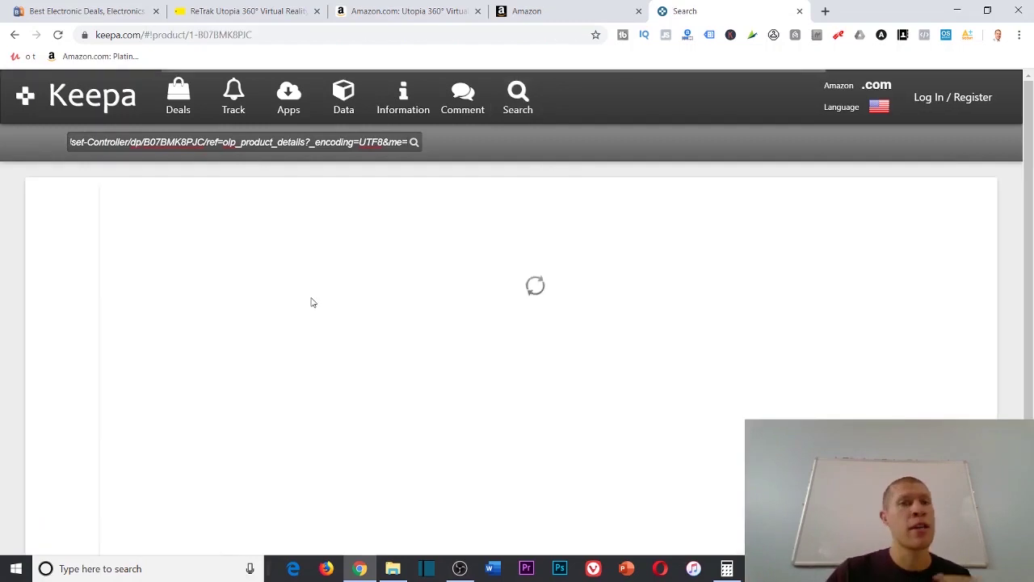
pyautogui.scroll(-2, 436, 376)
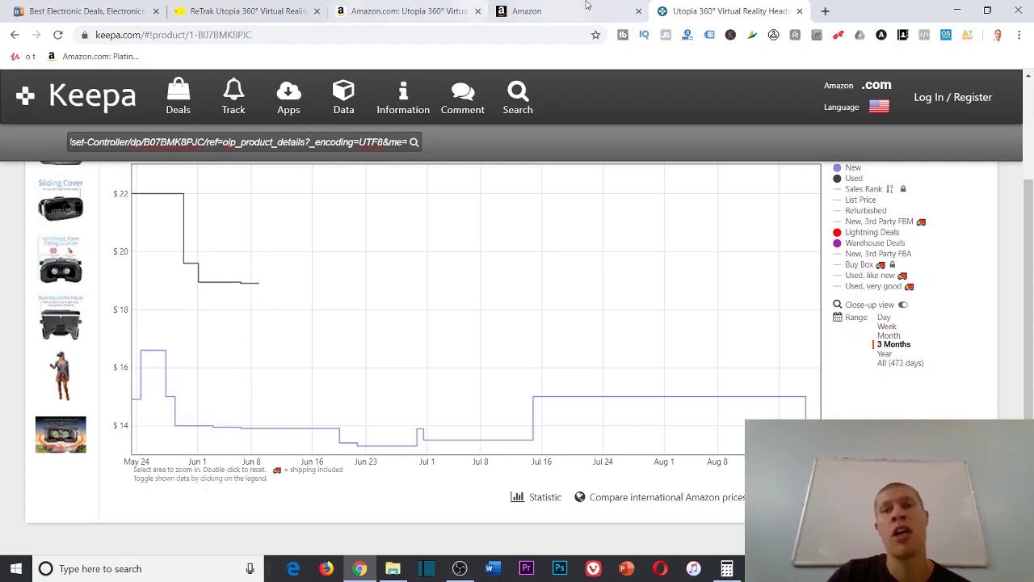
pyautogui.click(801, 11)
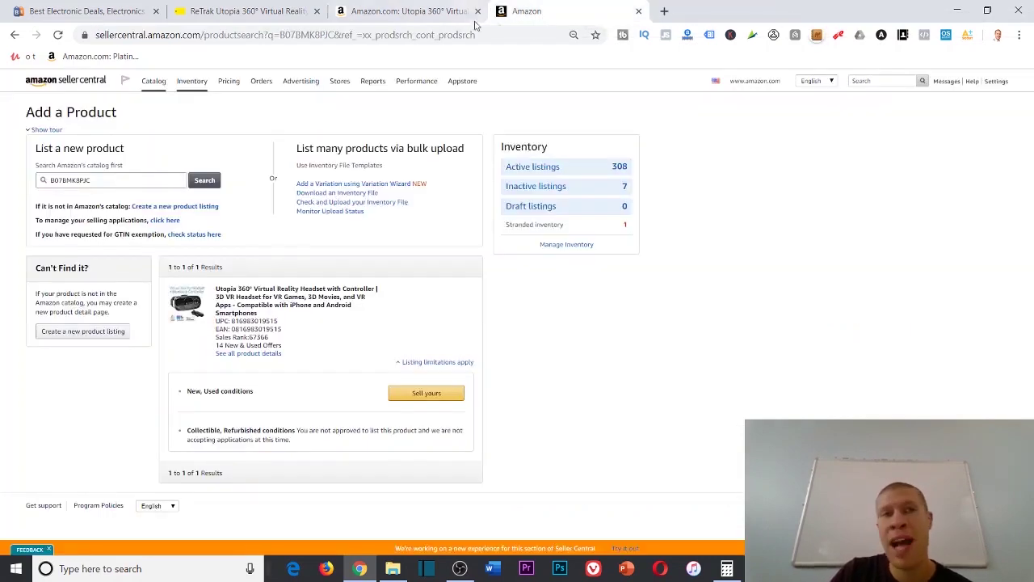
# - Review the headset's Amazon listing and check its price against the Best Buy page
pyautogui.click(461, 17)
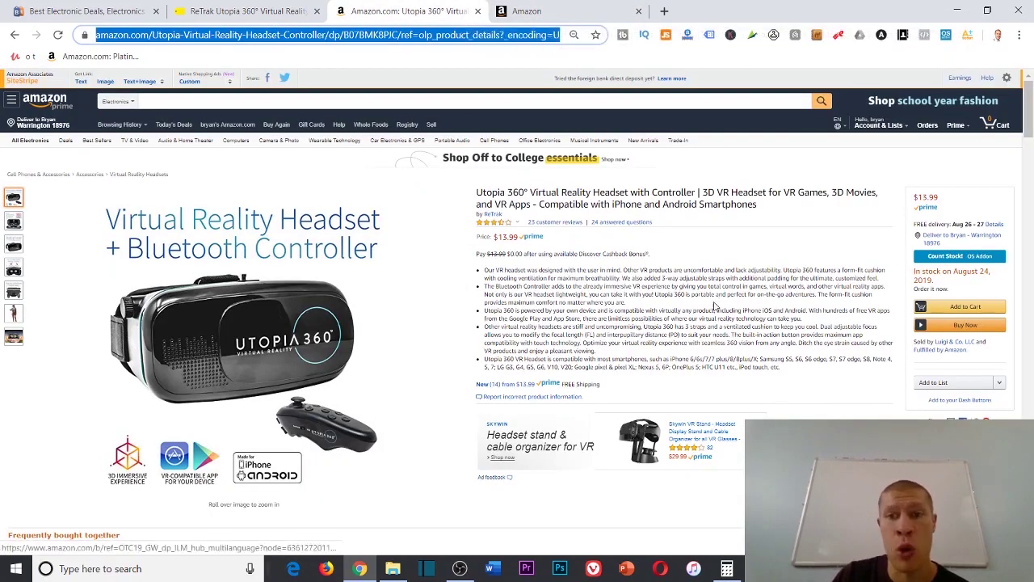
pyautogui.click(684, 321)
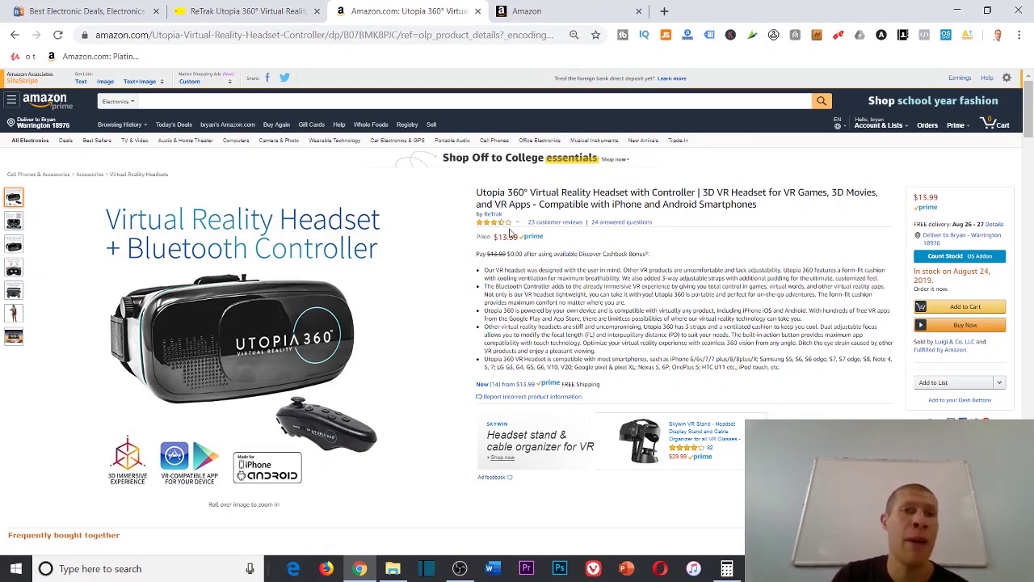
pyautogui.click(252, 10)
# - Check the headset's sales rank and estimated monthly sales on its Amazon page with the Jungle Scout extension, and close the results
pyautogui.click(388, 10)
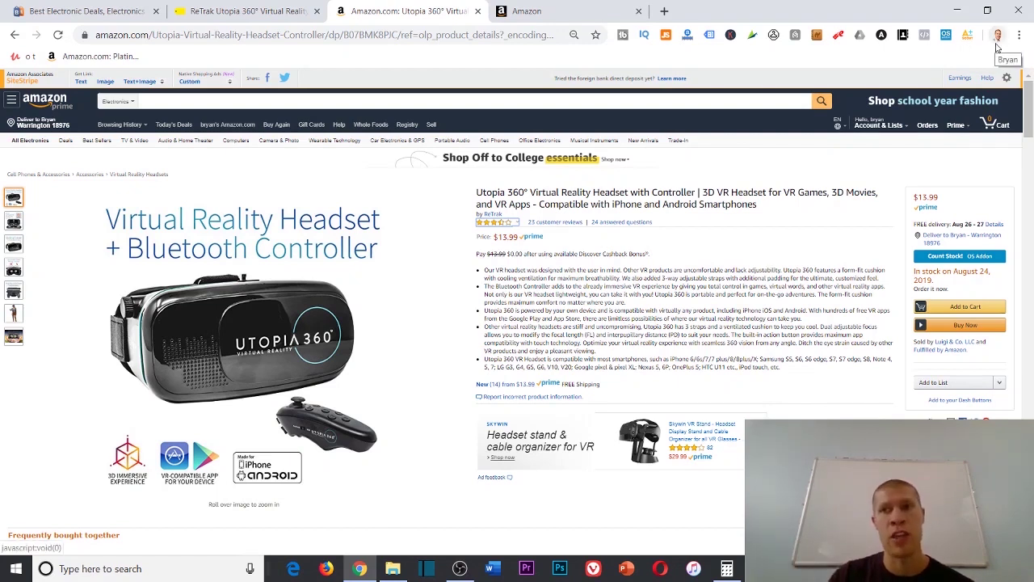
pyautogui.click(665, 34)
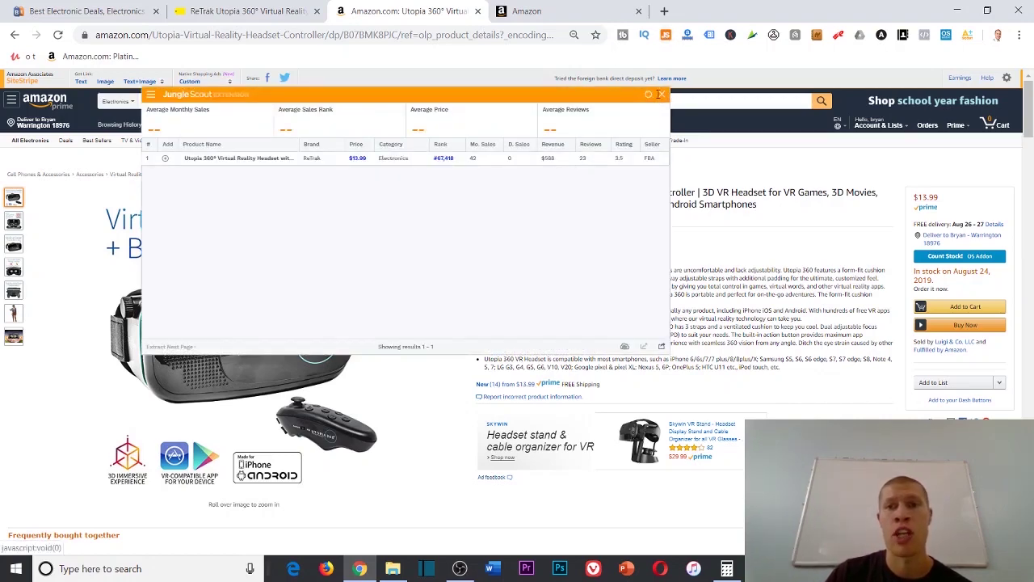
pyautogui.click(659, 97)
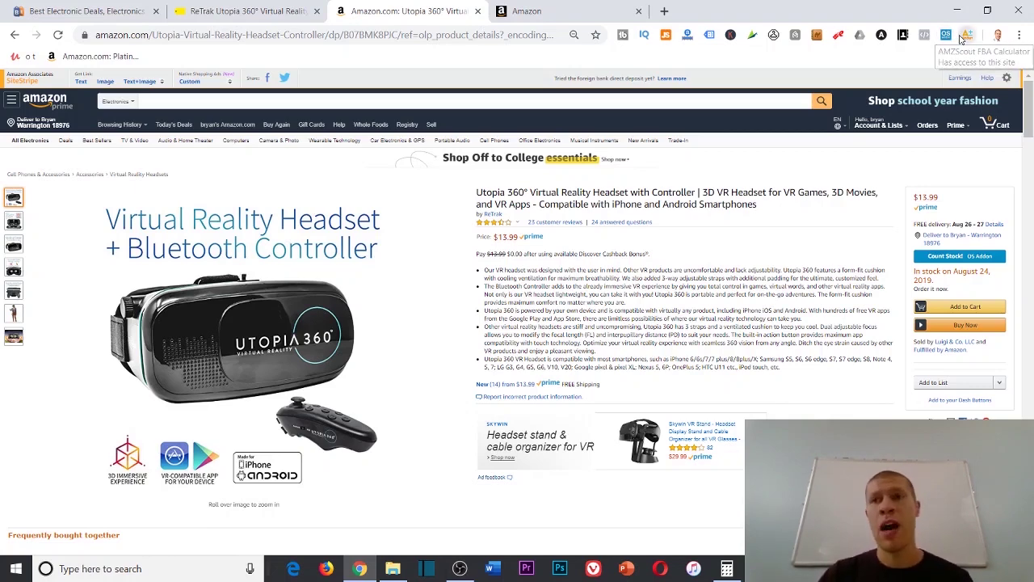
# - Set the headset's product cost to 2.99 in the AMZScout FBA Calculator on its Amazon page
pyautogui.click(966, 36)
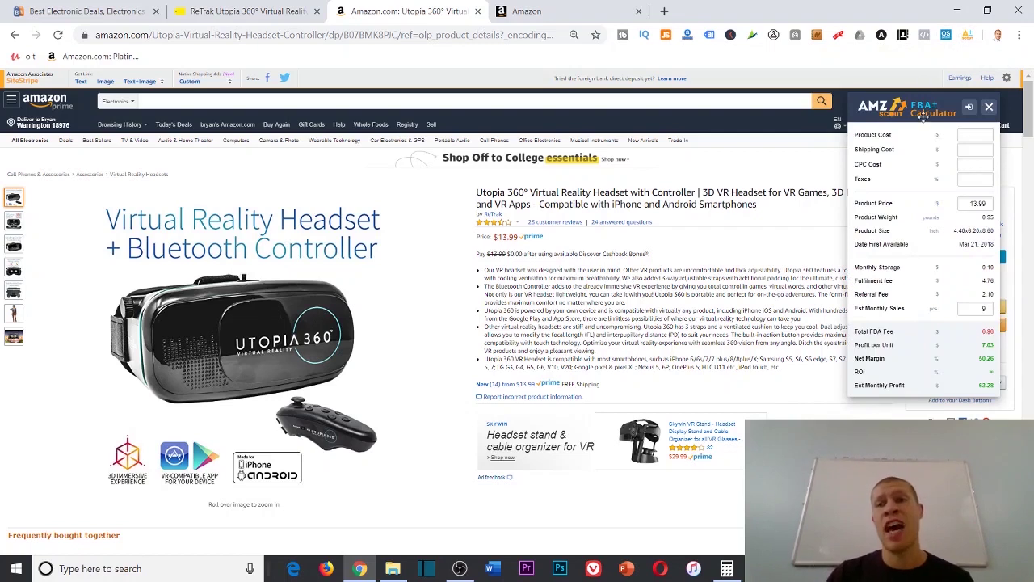
pyautogui.click(966, 134)
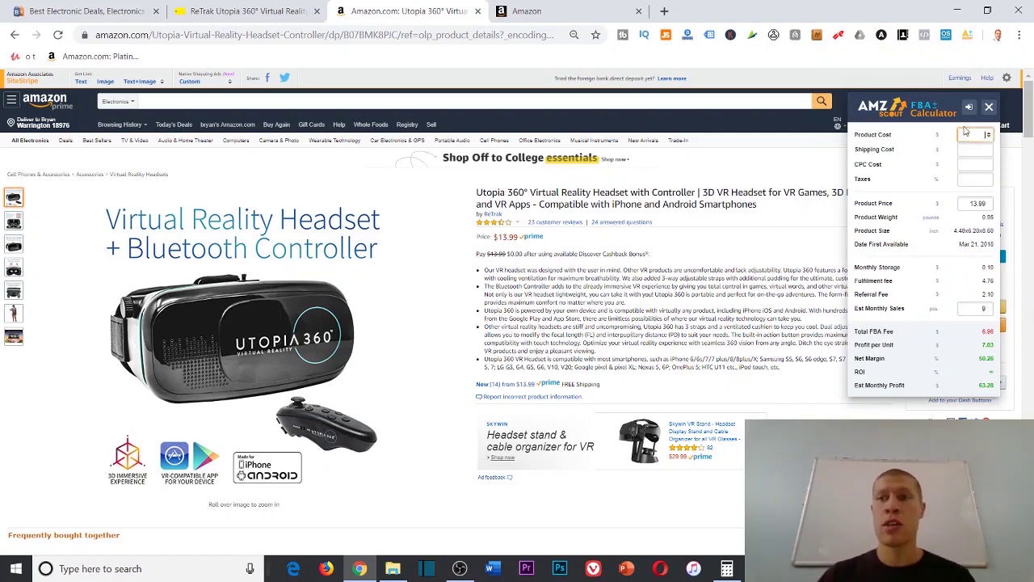
pyautogui.write('2.99')
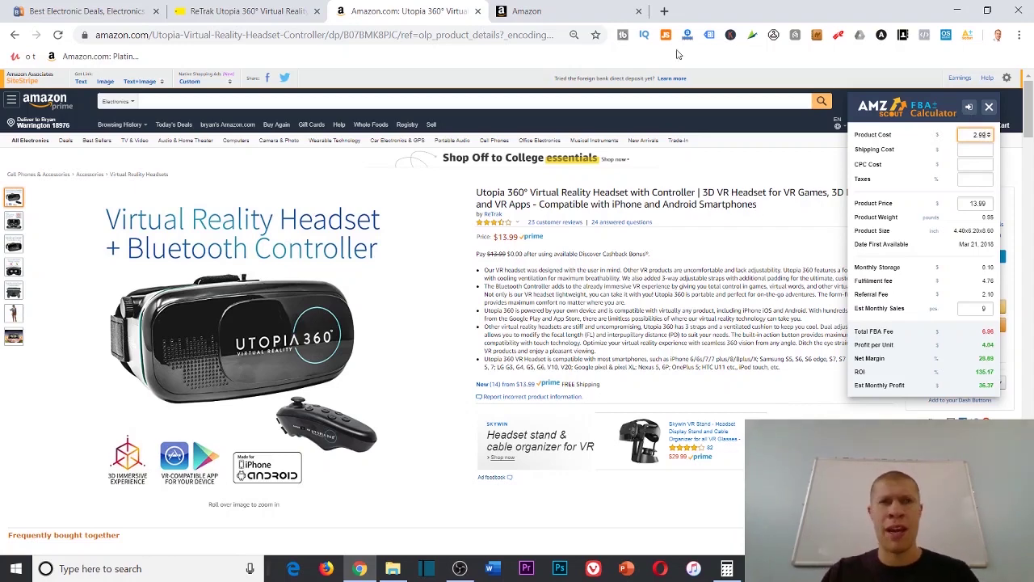
pyautogui.hotkey('ctrl', 'shift', 'Tab')
pyautogui.hotkey('ctrl', 'Tab')
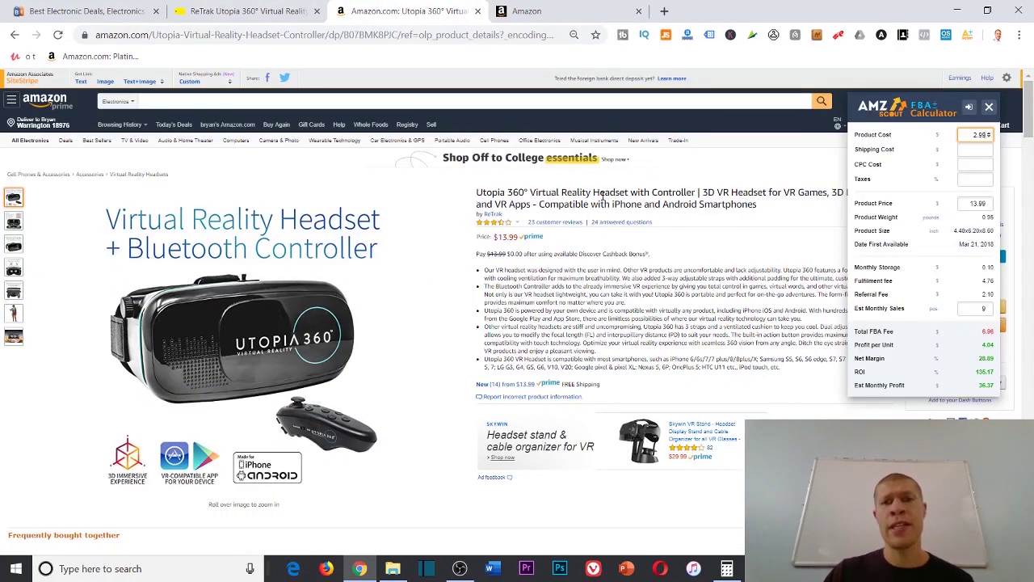
# - Set the shipping cost to .40 in the AMZScout FBA Calculator
pyautogui.click(972, 148)
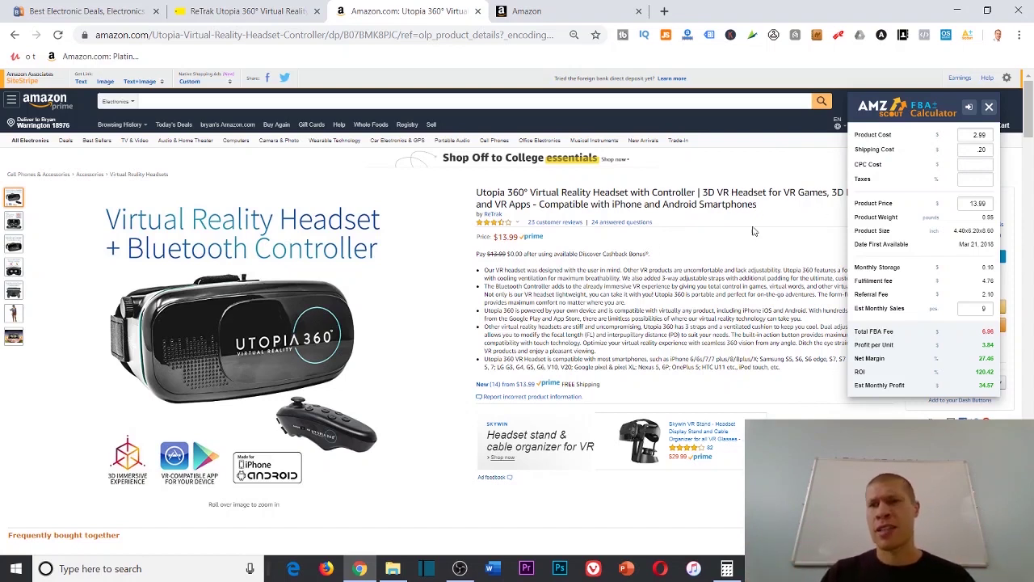
pyautogui.click(981, 148)
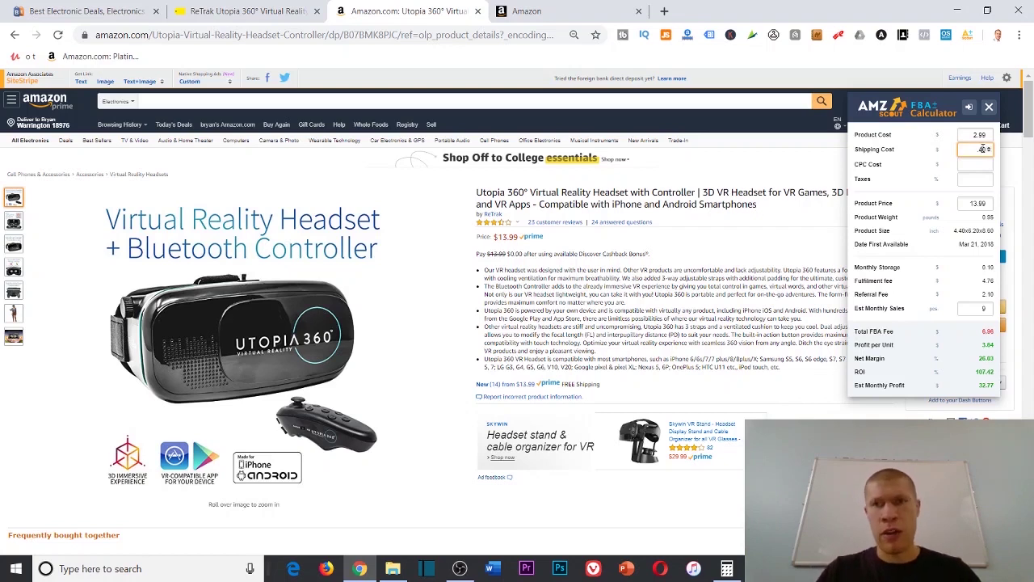
pyautogui.write('.40')
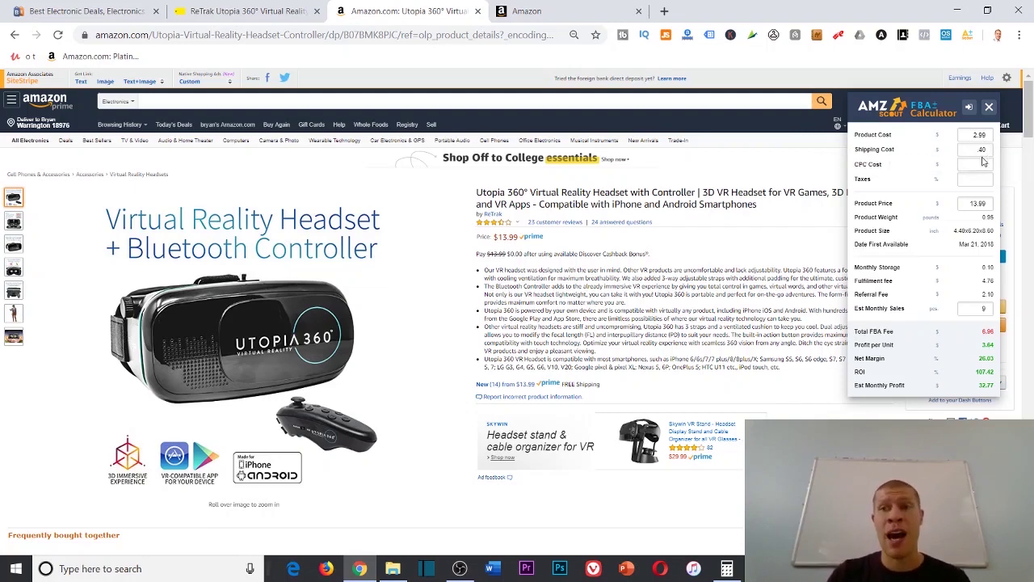
# - Search Google for "fbacalculator" in a new browser tab and open Amazon's Fulfillment by Amazon Revenue Calculator
pyautogui.click(664, 10)
pyautogui.write('fba')
pyautogui.press('Down')
pyautogui.press('Return')
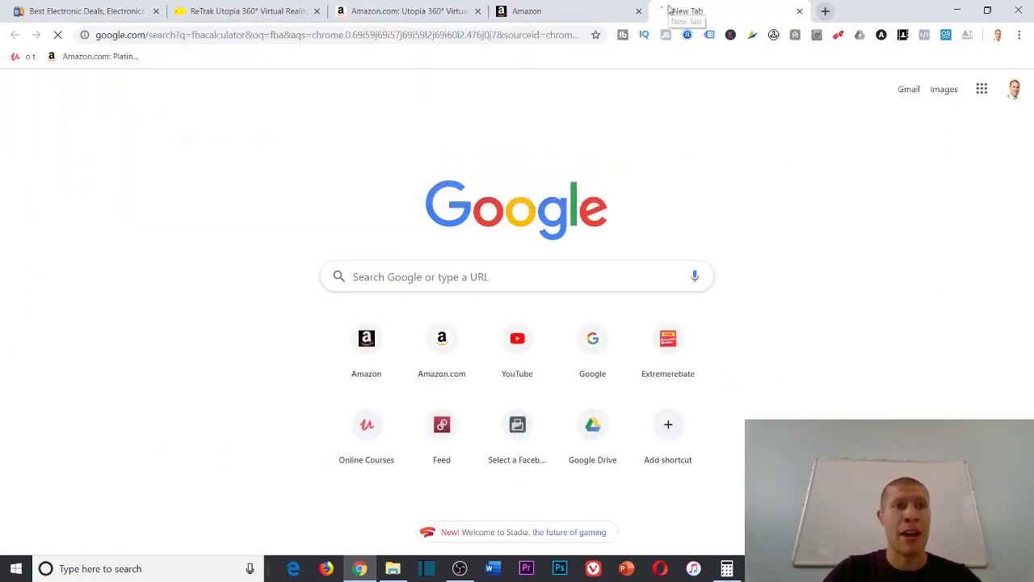
pyautogui.click(182, 256)
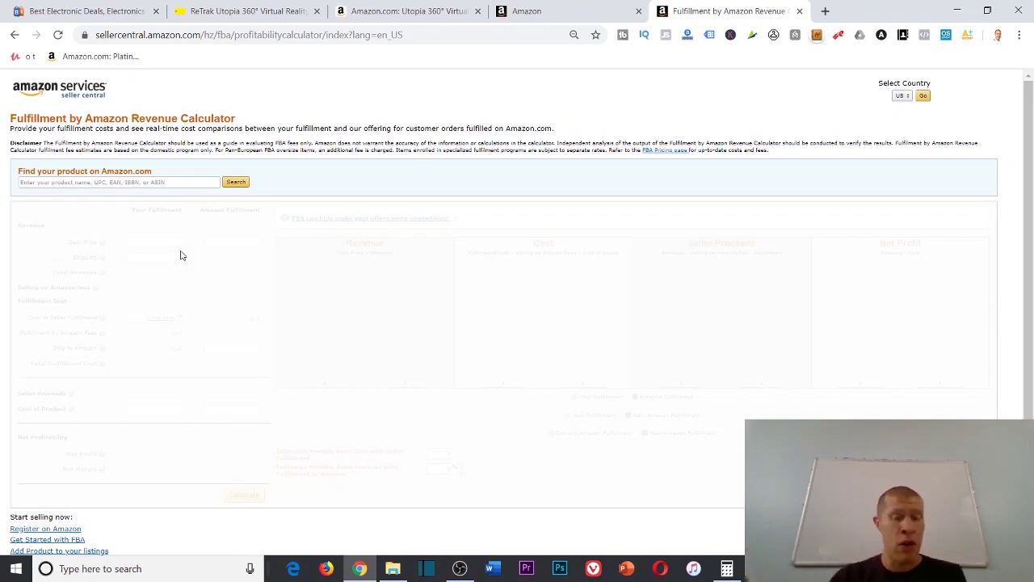
pyautogui.click(119, 182)
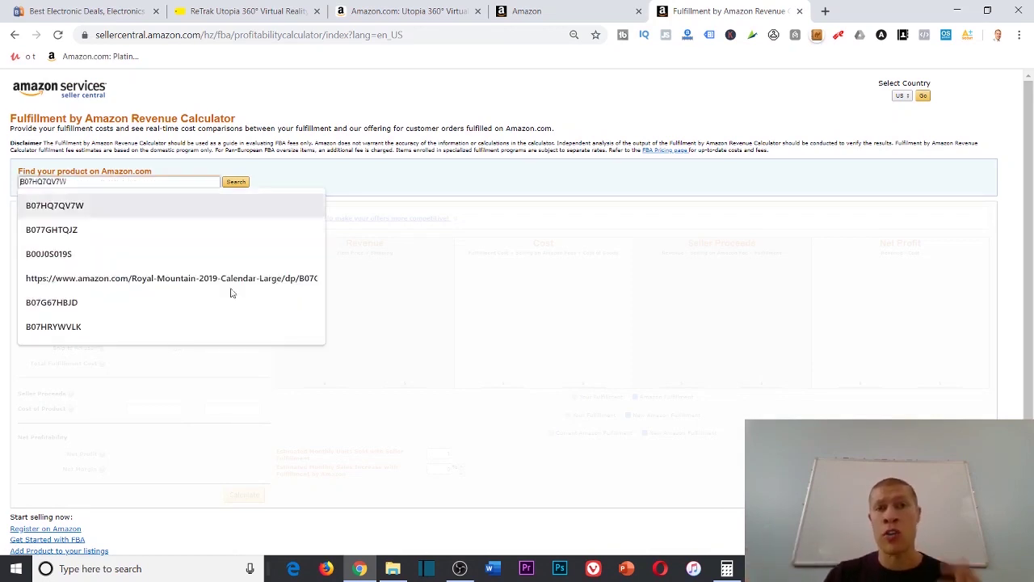
pyautogui.click(377, 18)
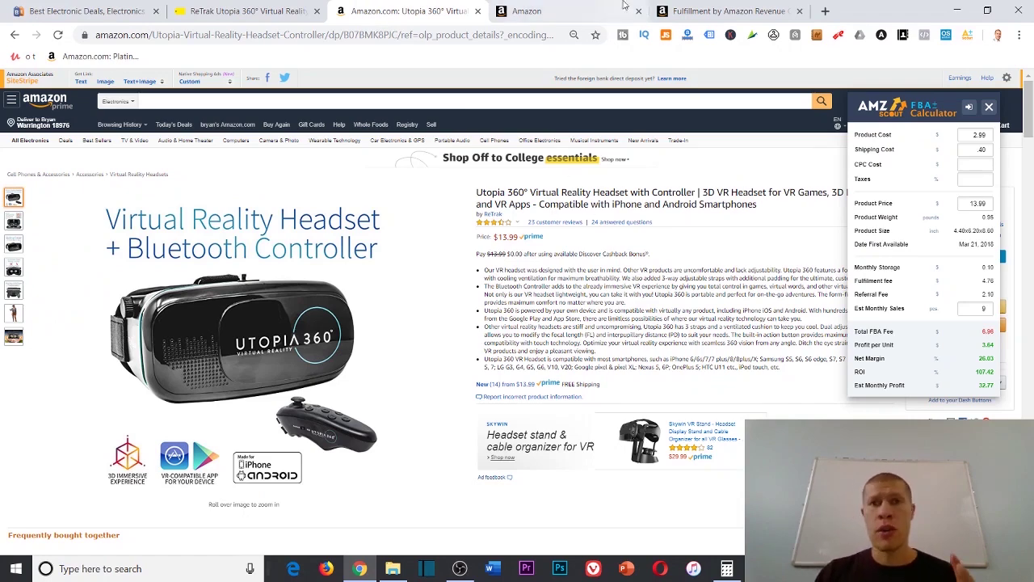
pyautogui.click(690, 11)
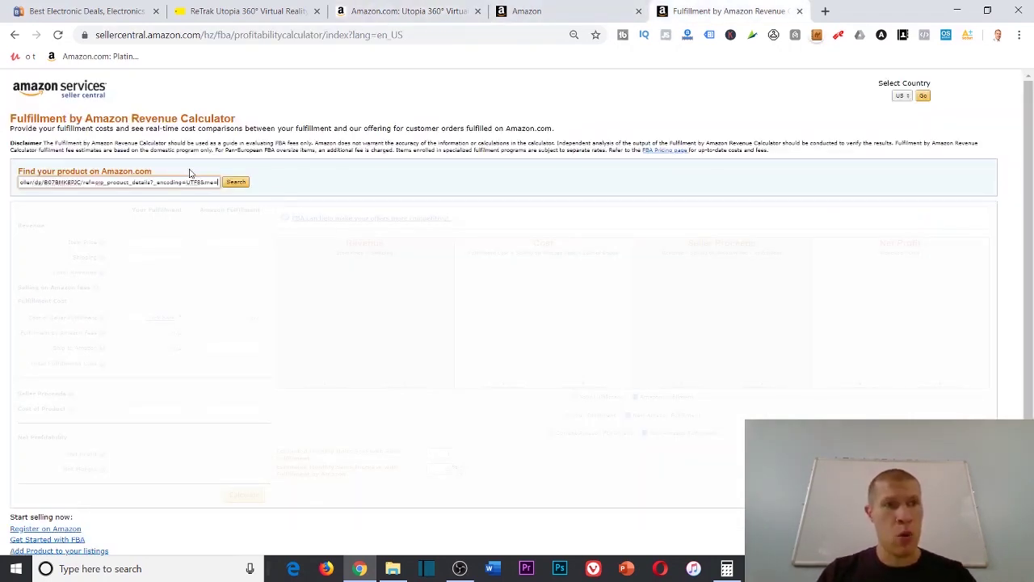
# - Copy the headset's ASIN from the product information on its Amazon page
pyautogui.click(506, 8)
pyautogui.click(403, 10)
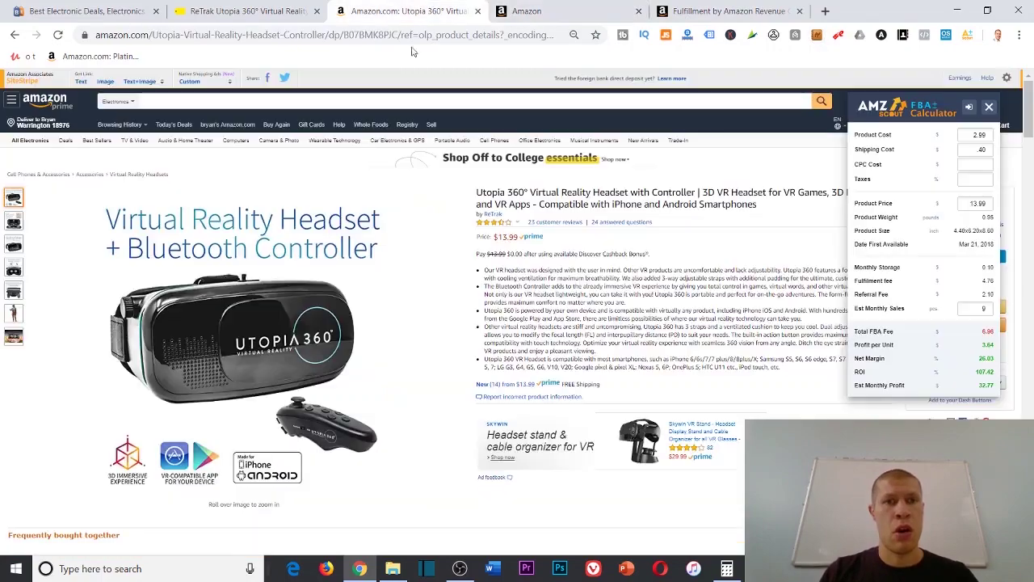
pyautogui.scroll(-10, 239, 391)
pyautogui.scroll(2, 240, 390)
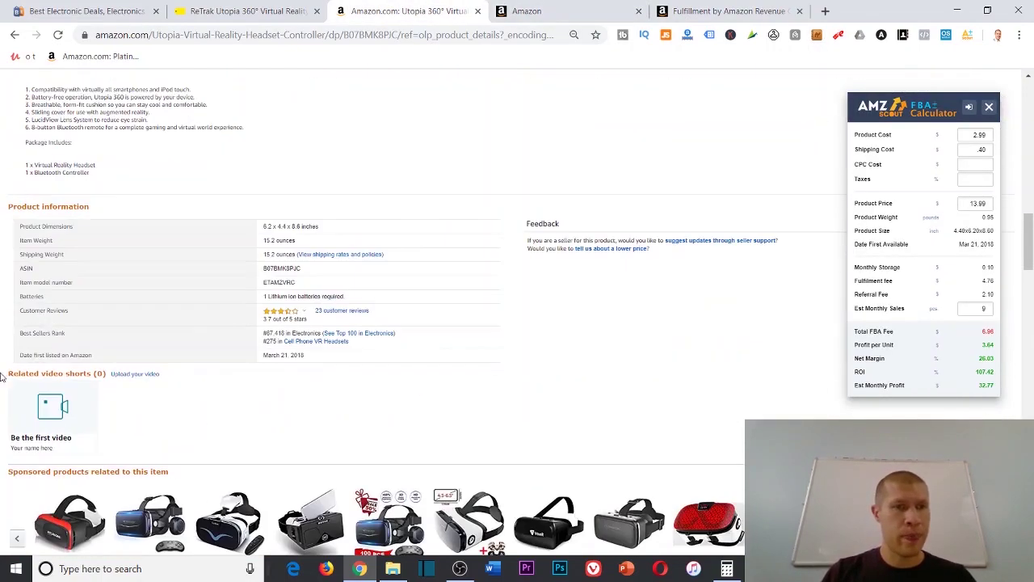
pyautogui.doubleClick(284, 267)
pyautogui.rightClick(285, 265)
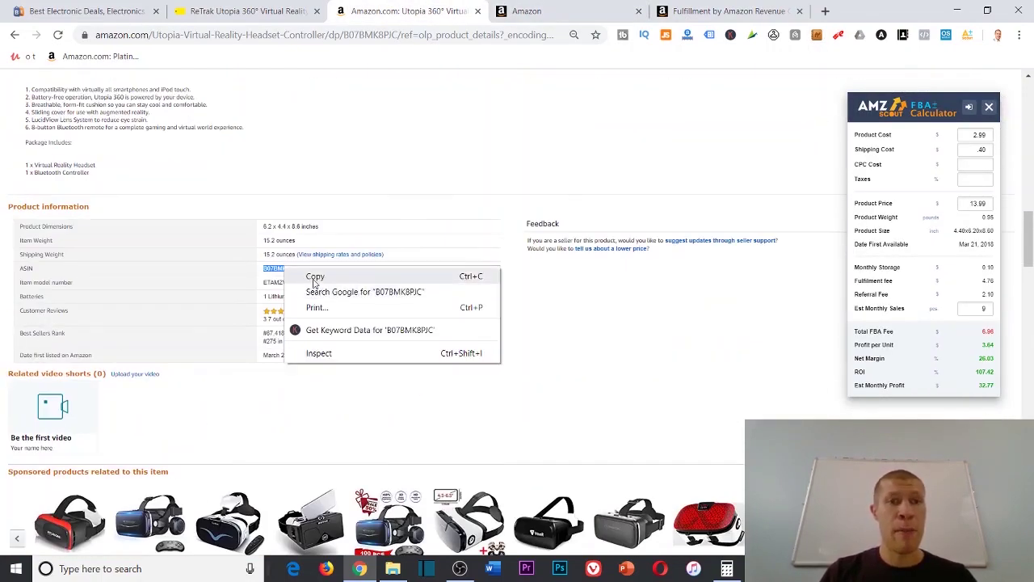
pyautogui.click(303, 275)
# - Look up ASIN B07BMK8PJC in the Fulfillment by Amazon Revenue Calculator
pyautogui.click(727, 10)
pyautogui.hotkey('ctrl', 'v')
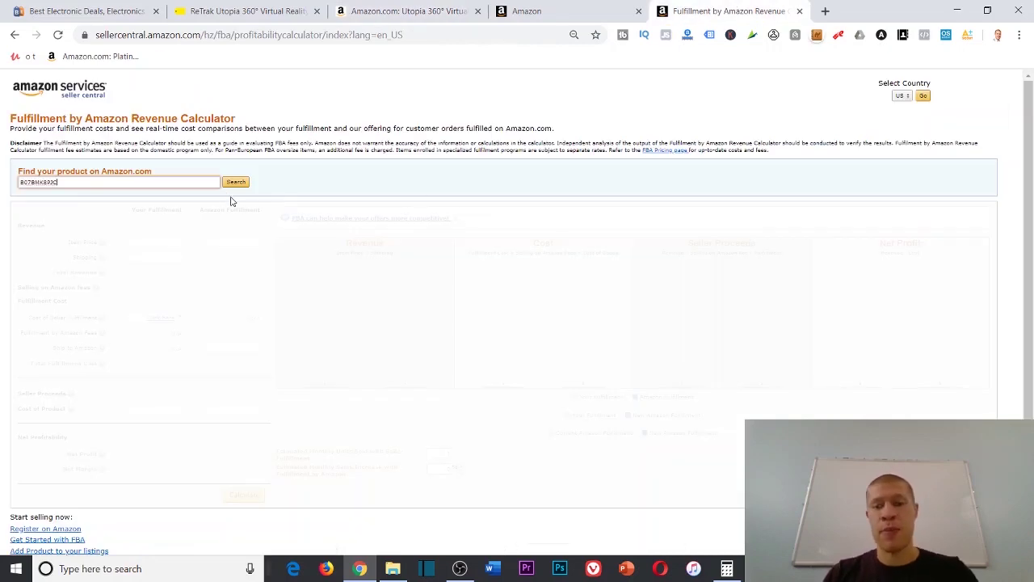
pyautogui.press('Return')
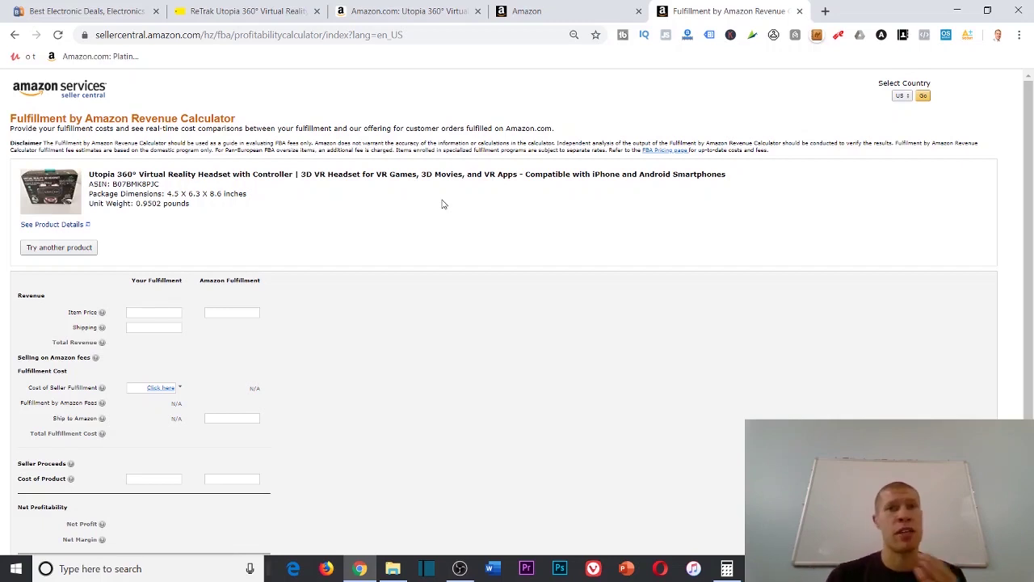
pyautogui.click(307, 10)
pyautogui.click(400, 11)
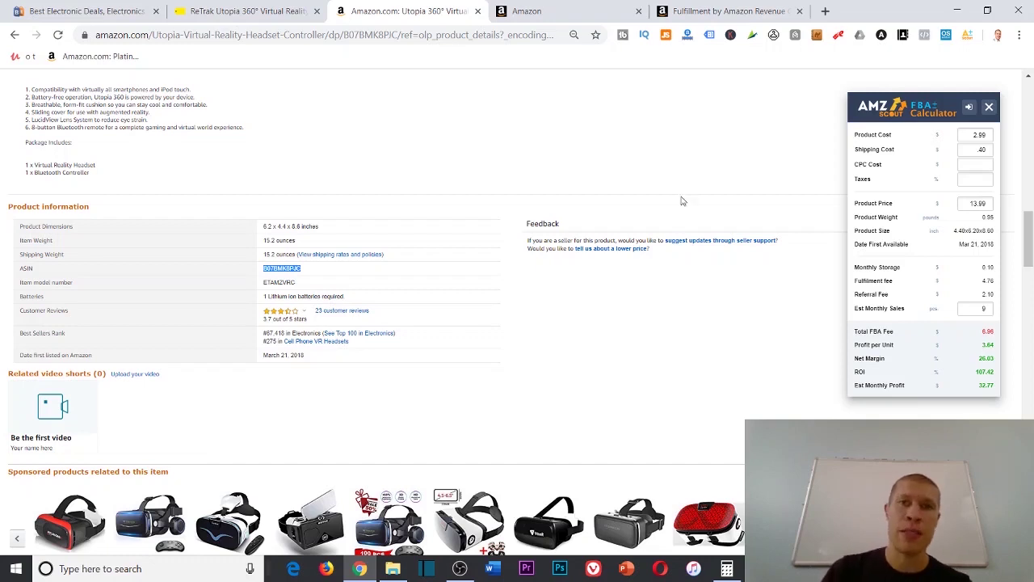
pyautogui.click(746, 6)
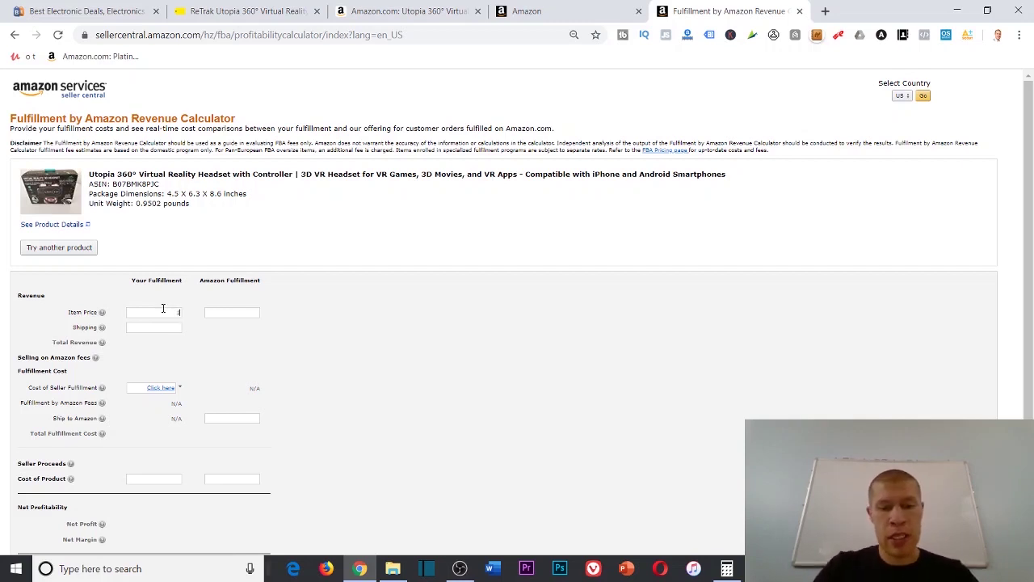
pyautogui.write('99')
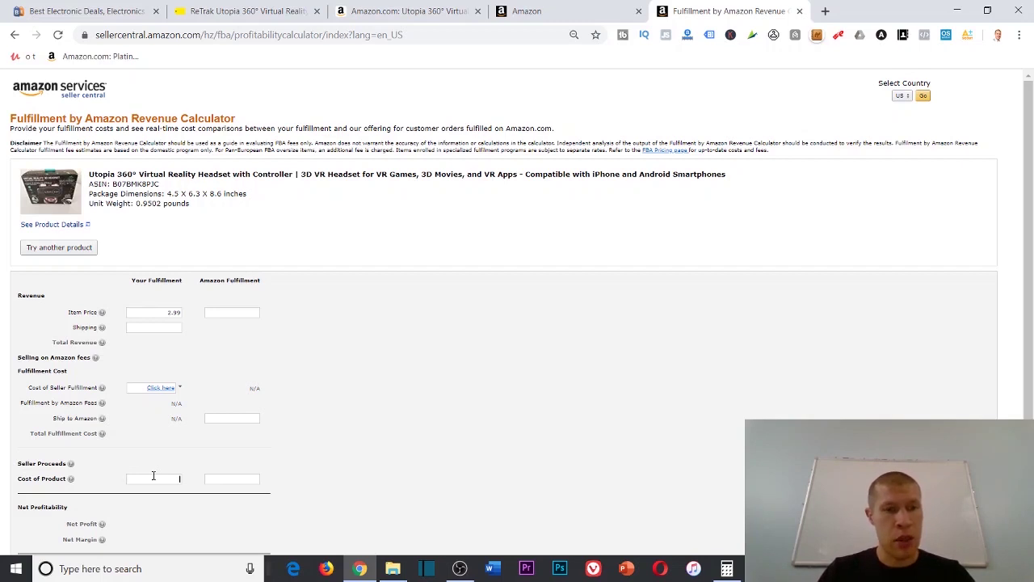
# - Set the cost of product to 2.99 for both fulfillment options and the item price under Your Fulfillment to 13.99
pyautogui.write('2.99')
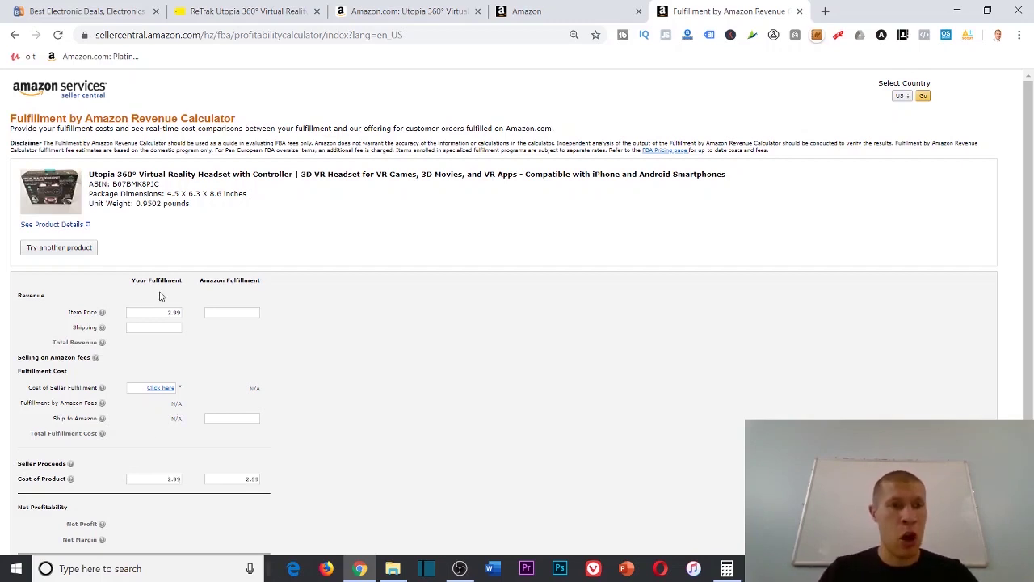
pyautogui.moveTo(156, 311); pyautogui.dragTo(377, 320)
pyautogui.write('1')
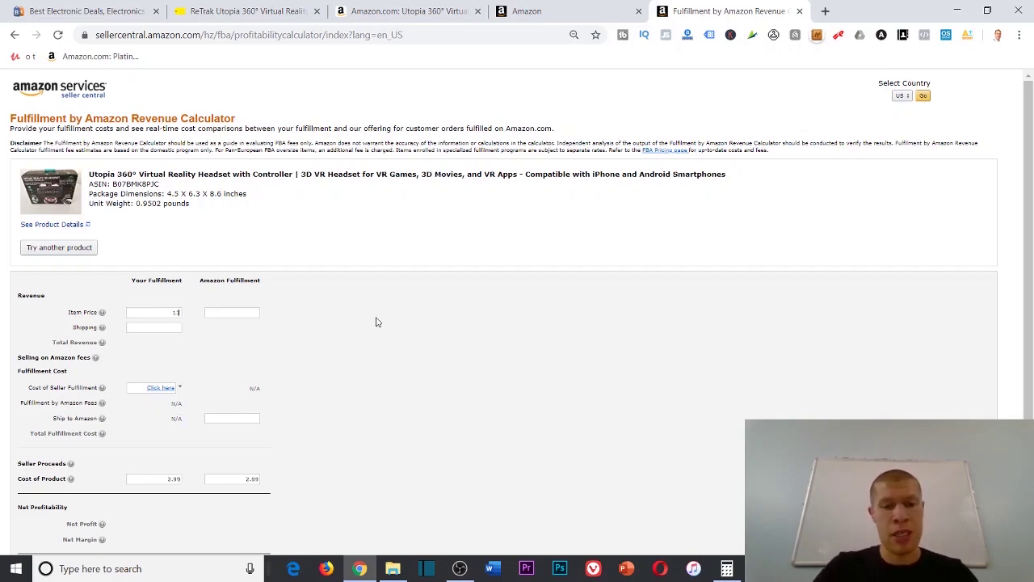
pyautogui.write('3.99')
pyautogui.click(393, 12)
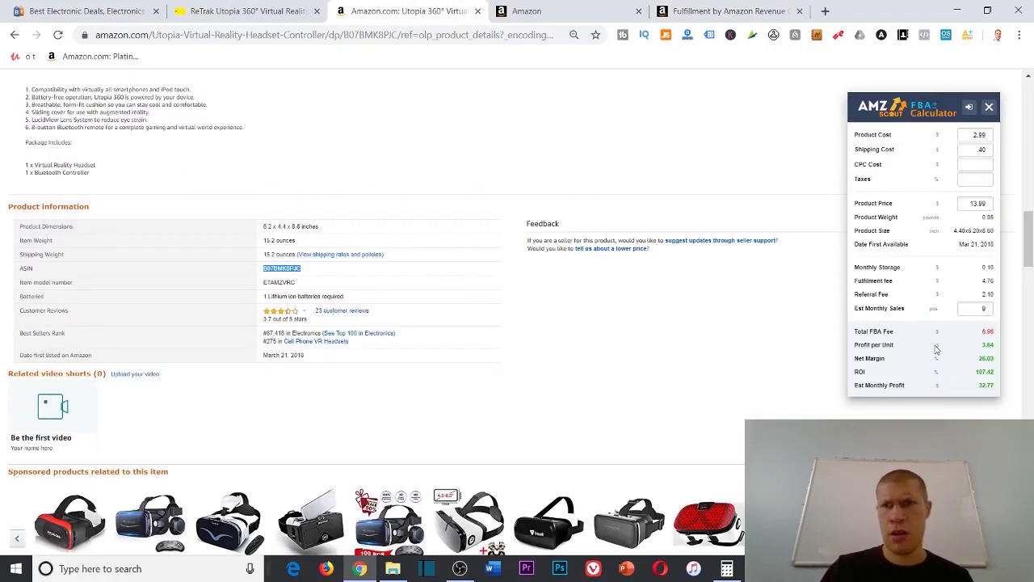
pyautogui.click(727, 11)
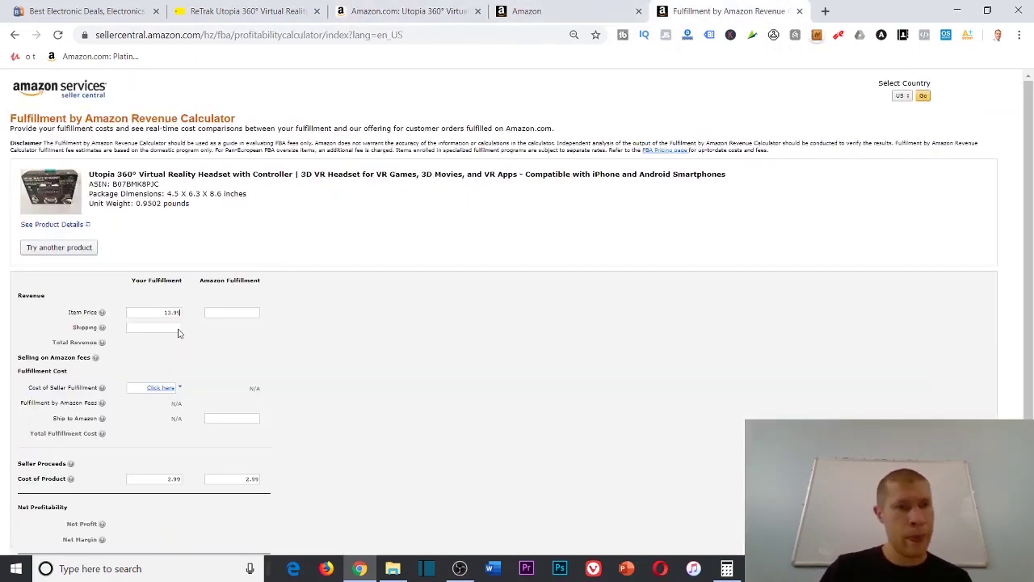
# - Set the Ship to Customer cost to 5 in the seller fulfillment costs and calculate the headset's profitability
pyautogui.click(157, 324)
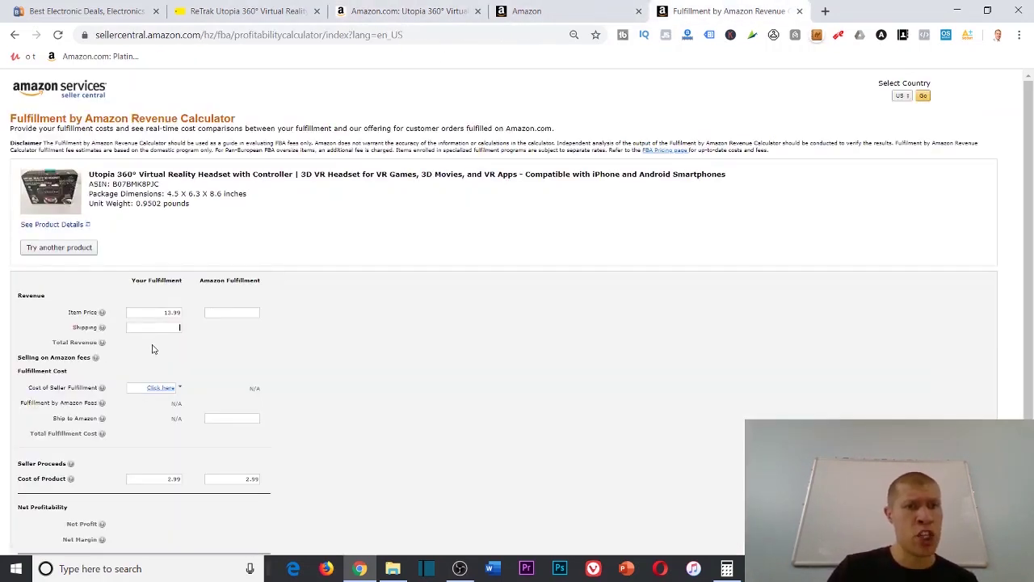
pyautogui.click(103, 327)
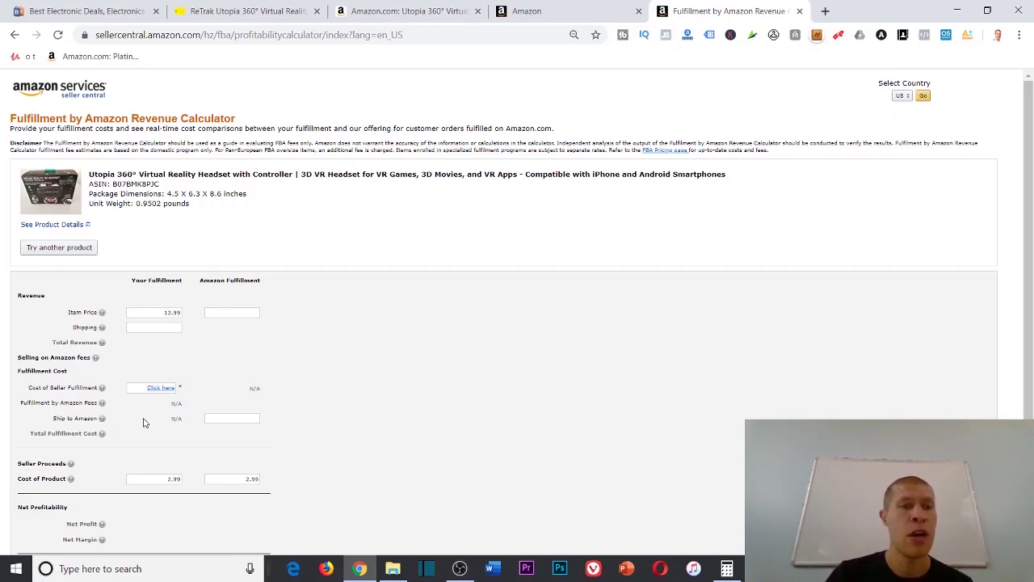
pyautogui.click(152, 391)
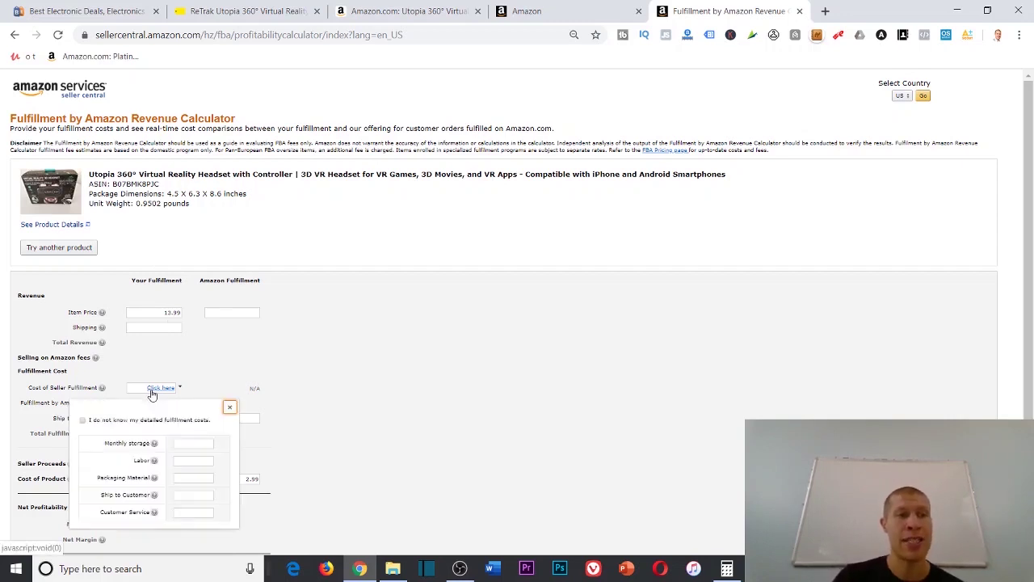
pyautogui.click(181, 494)
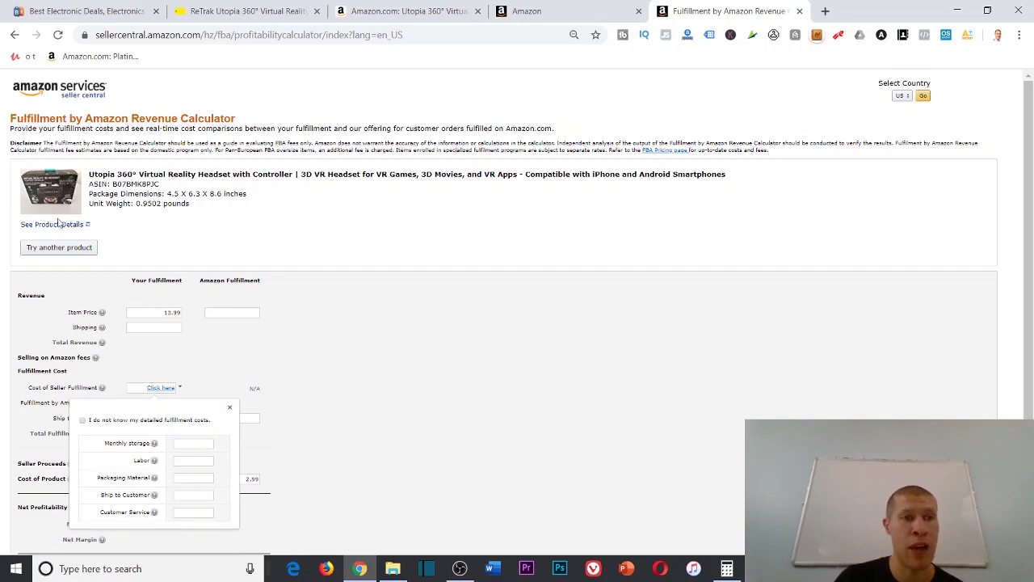
pyautogui.write('5')
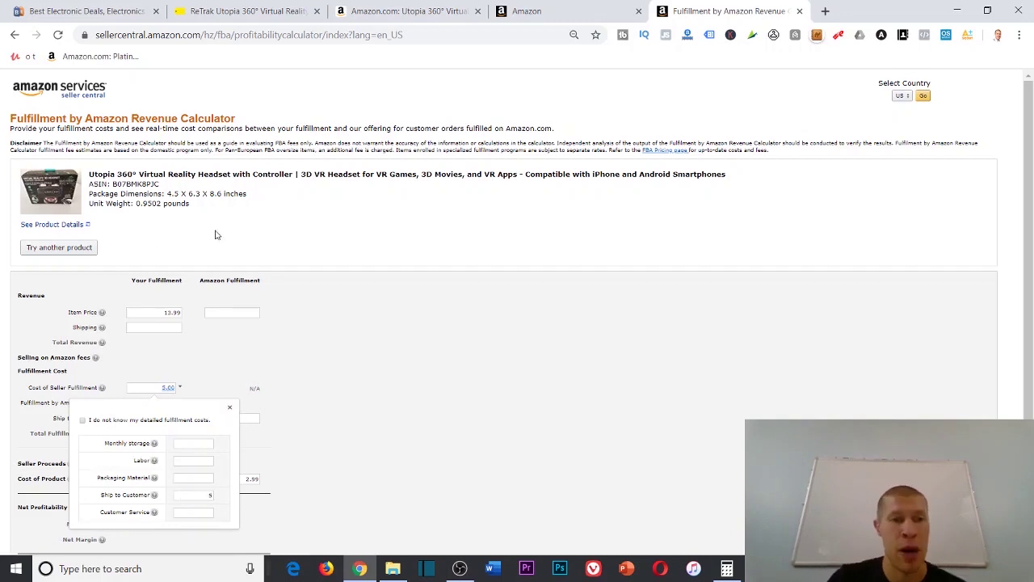
pyautogui.click(436, 318)
pyautogui.scroll(-2, 437, 318)
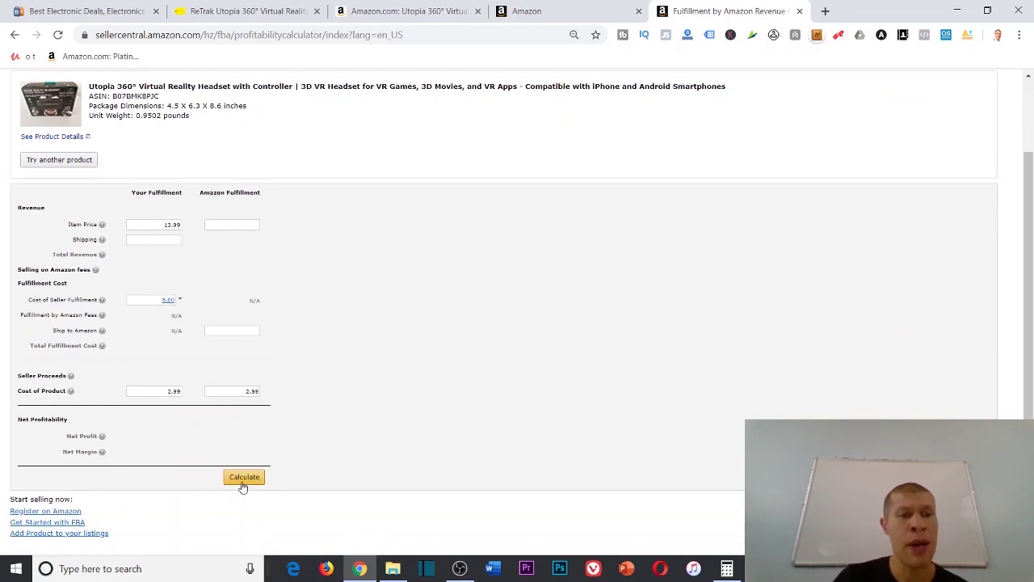
pyautogui.click(241, 482)
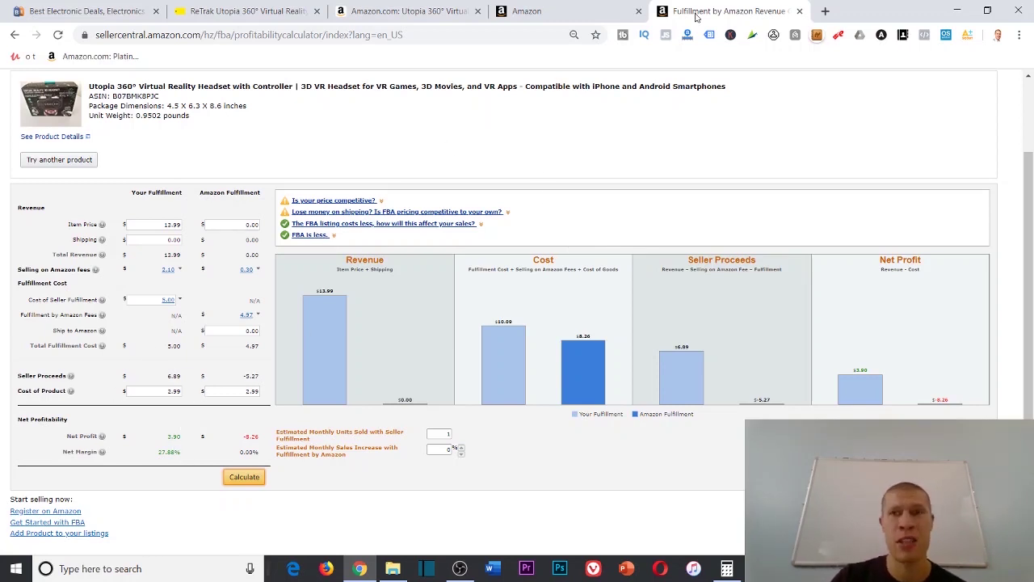
# - Close the Revenue Calculator page and check the headset's profit per unit in the AMZScout FBA Calculator
pyautogui.click(799, 10)
pyautogui.click(408, 11)
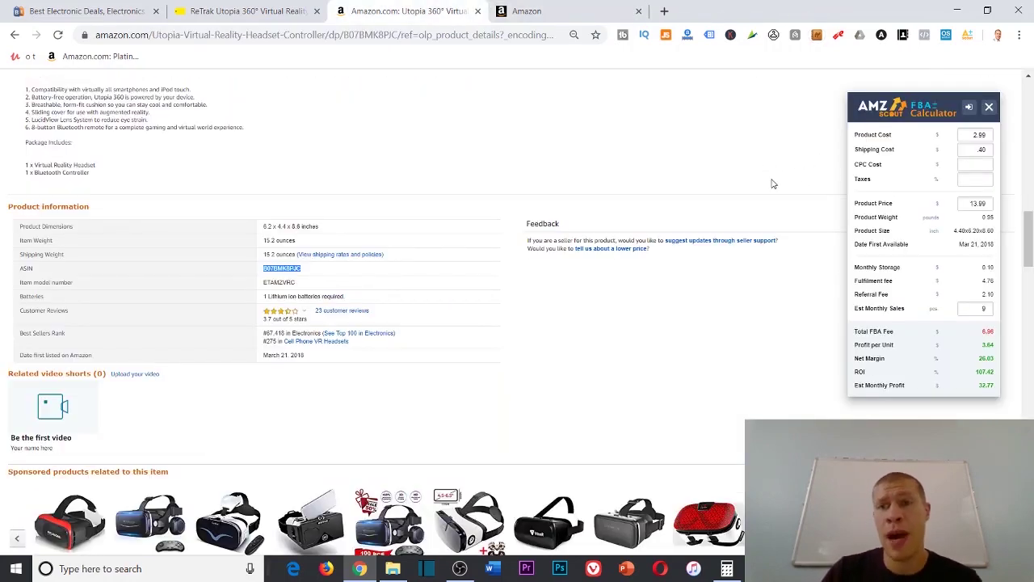
pyautogui.doubleClick(987, 344)
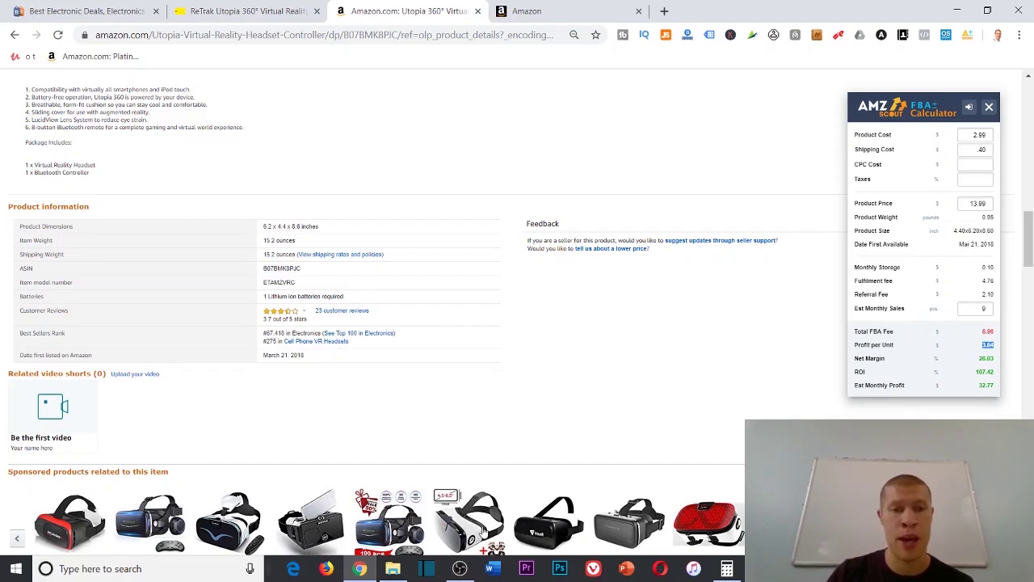
# - Switch to the Windows Calculator and multiply the 2.99 product cost by 10 units
pyautogui.click(727, 568)
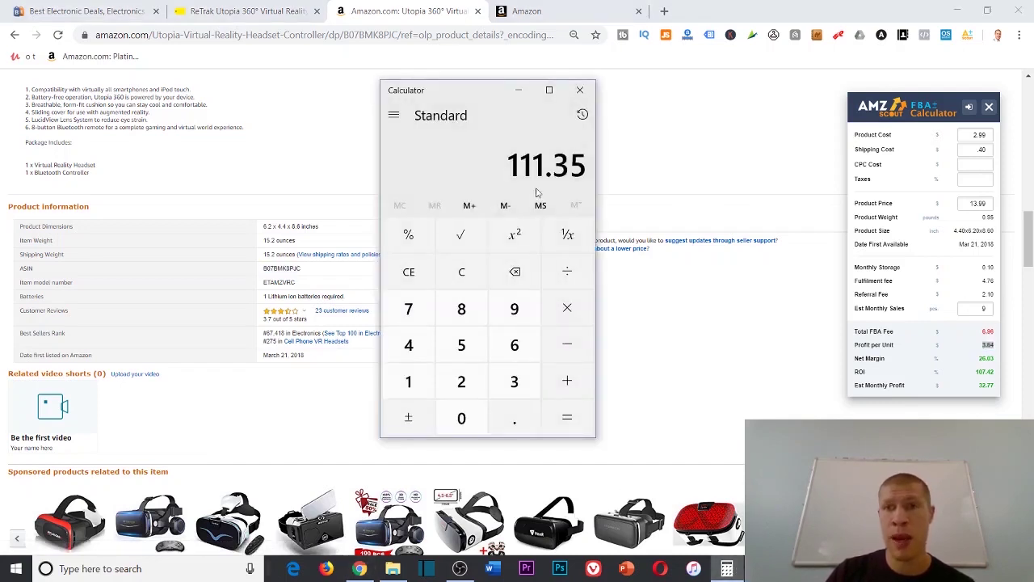
pyautogui.click(462, 381)
pyautogui.click(514, 417)
pyautogui.click(514, 308)
pyautogui.click(514, 308)
pyautogui.click(566, 308)
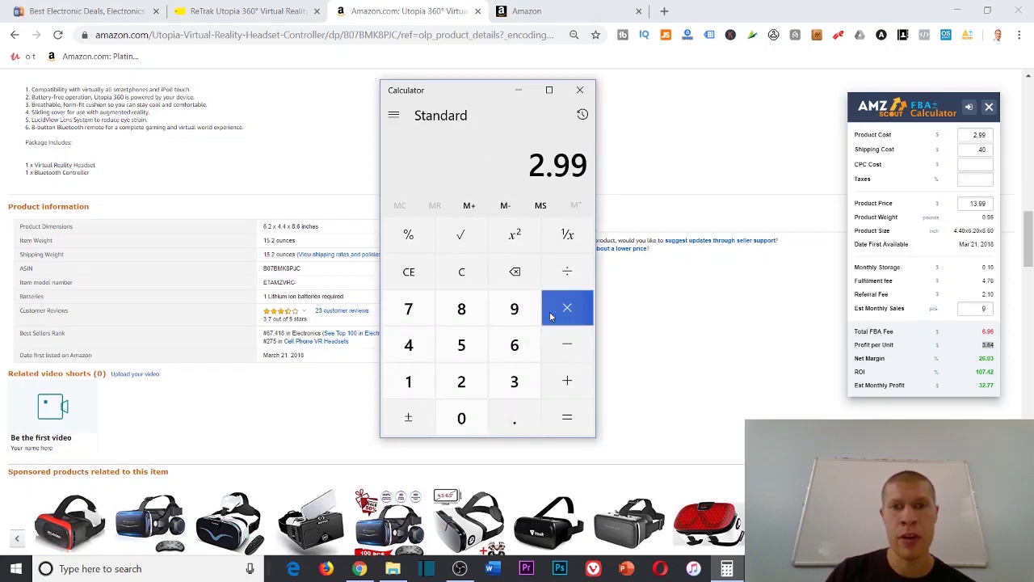
pyautogui.click(407, 380)
pyautogui.click(461, 417)
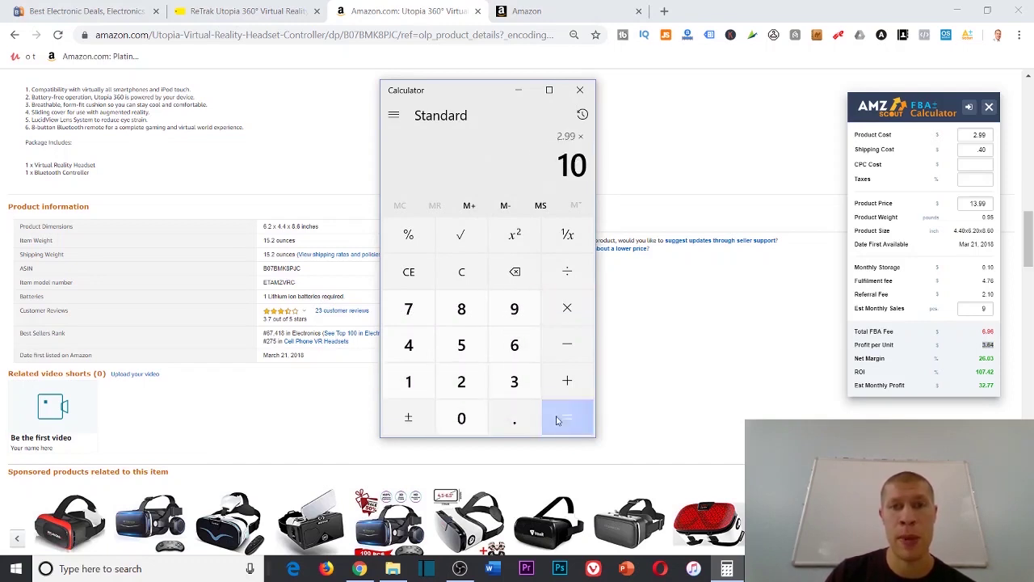
pyautogui.click(566, 417)
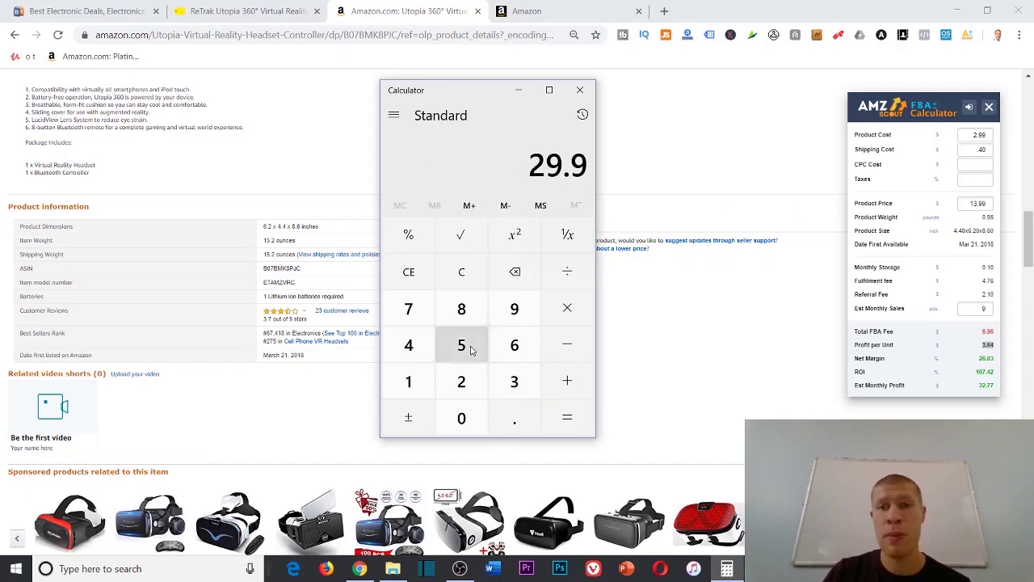
# - Multiply the 3.64 profit per unit by 10 in the calculator
pyautogui.click(514, 380)
pyautogui.click(514, 417)
pyautogui.click(513, 347)
pyautogui.click(408, 345)
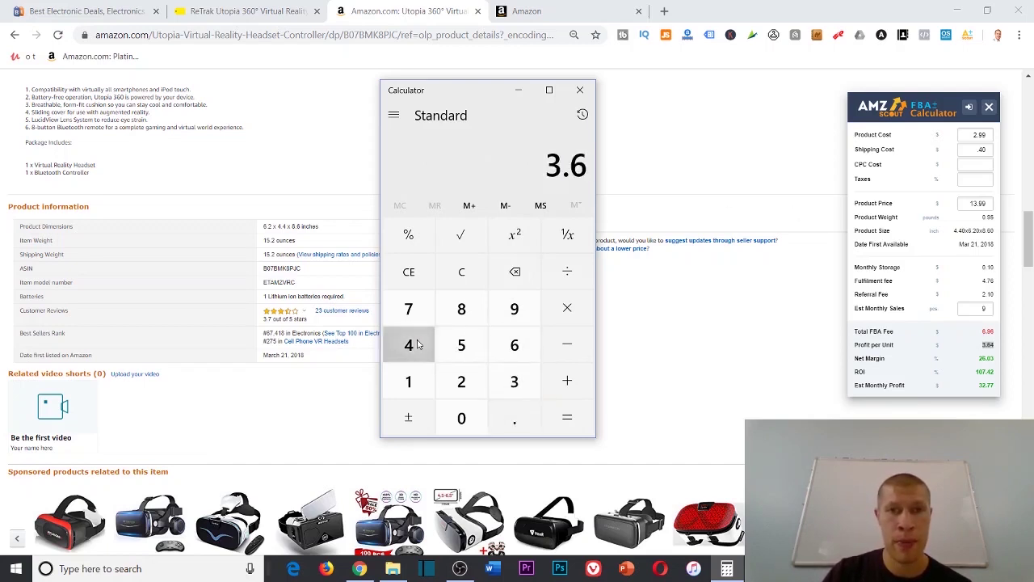
pyautogui.click(566, 308)
pyautogui.click(408, 380)
pyautogui.click(461, 417)
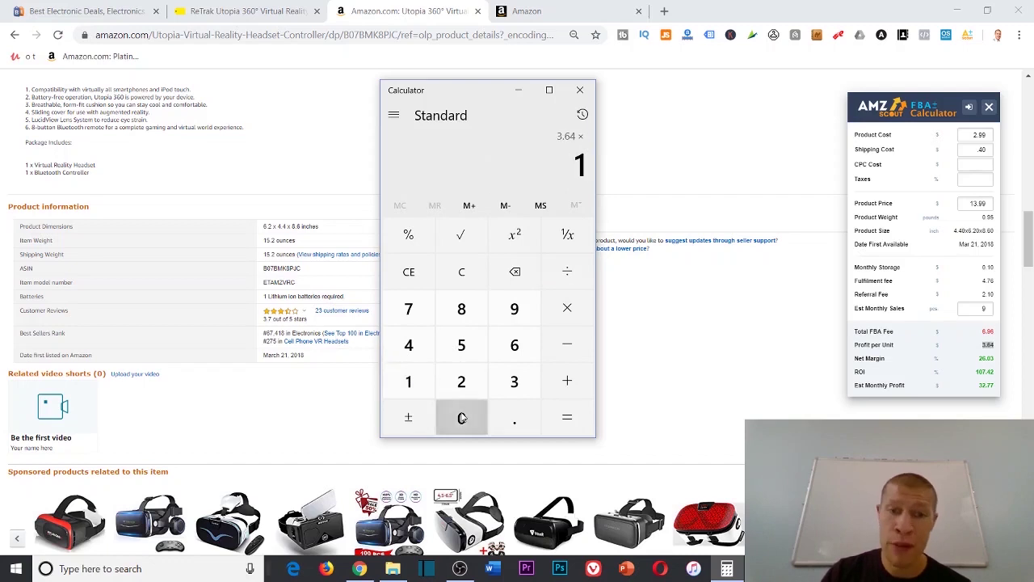
pyautogui.click(566, 417)
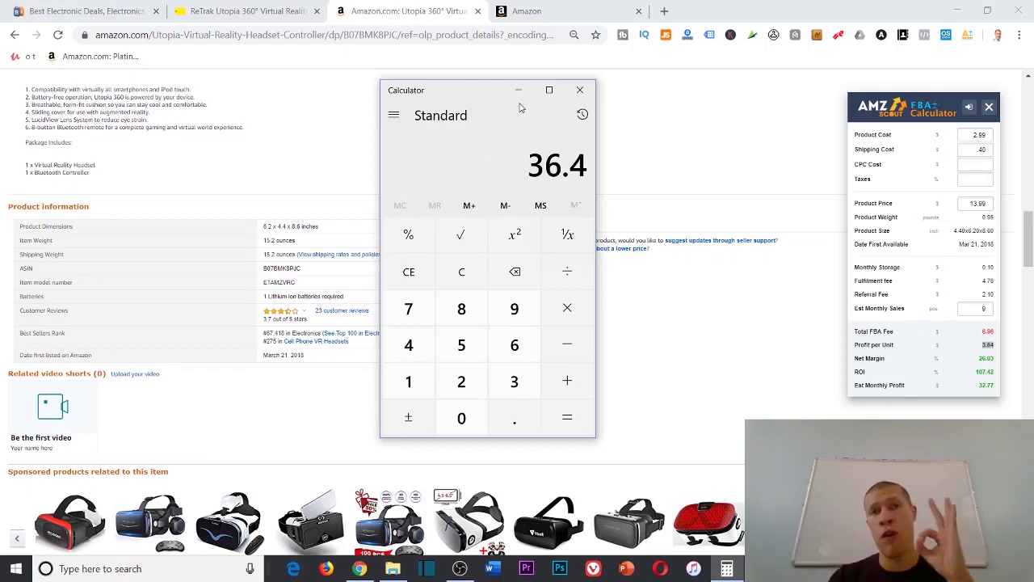
# - Close the headset's Amazon page and browse the other electronics deals on Ben's Bargains
pyautogui.click(518, 53)
pyautogui.click(477, 11)
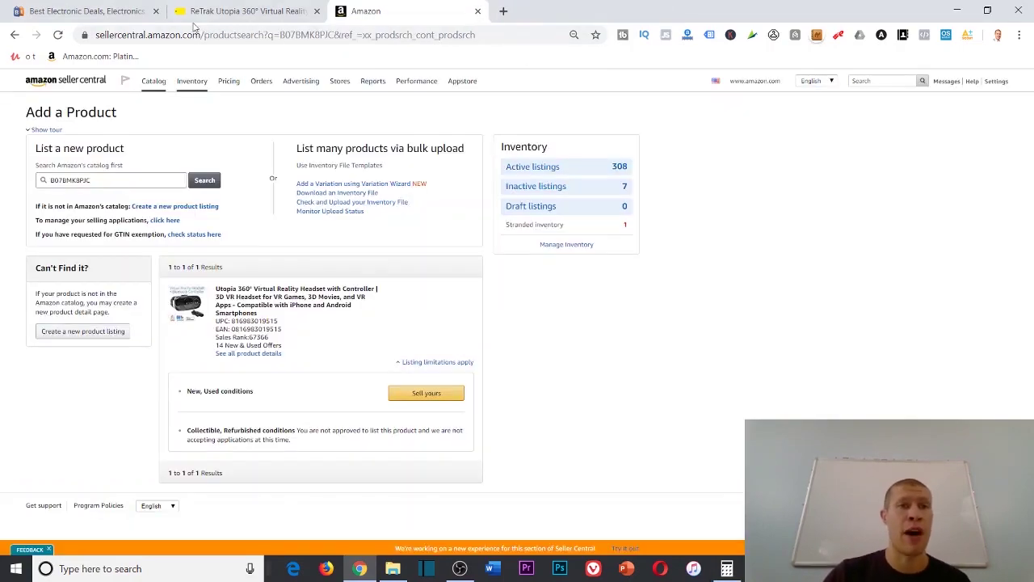
pyautogui.click(89, 11)
pyautogui.scroll(-4, 733, 468)
pyautogui.scroll(5, 571, 452)
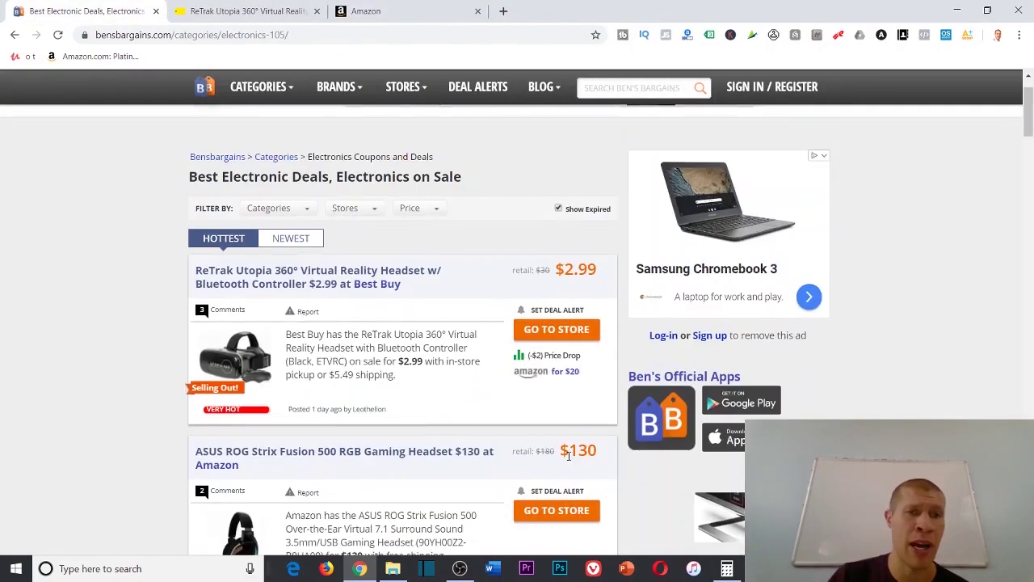
pyautogui.scroll(-1, 404, 379)
pyautogui.scroll(-2, 598, 319)
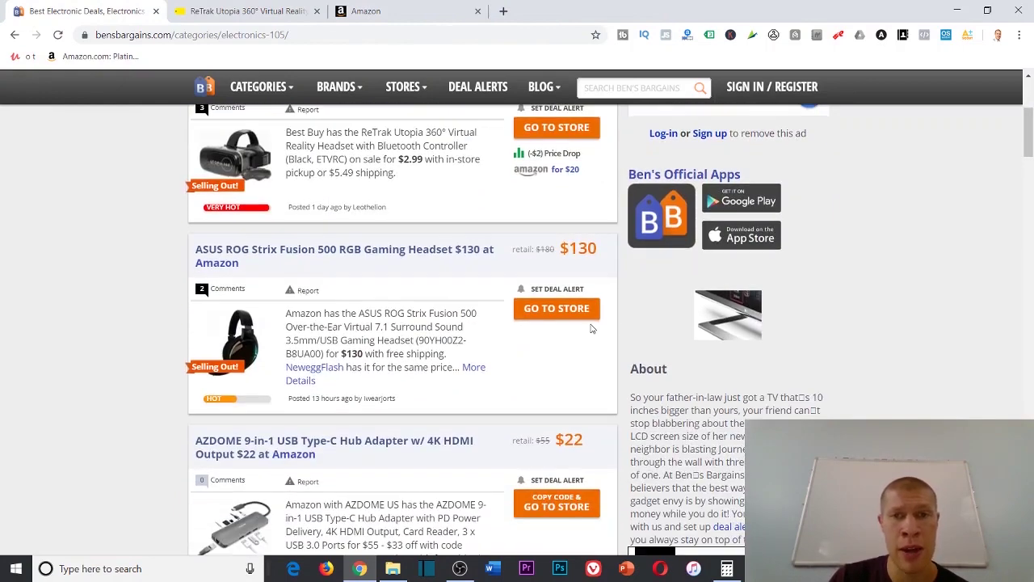
pyautogui.scroll(-4, 590, 328)
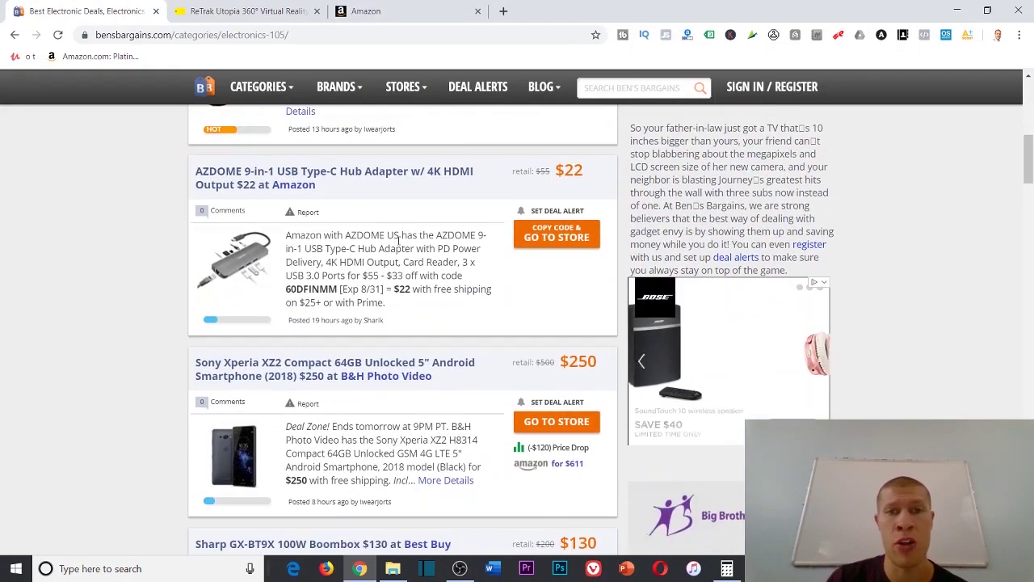
# - Check the deal price of the AZDOME USB Type-C hub and review the ASUS and ReTrak headset deals listed above it
pyautogui.moveTo(565, 170); pyautogui.dragTo(598, 172)
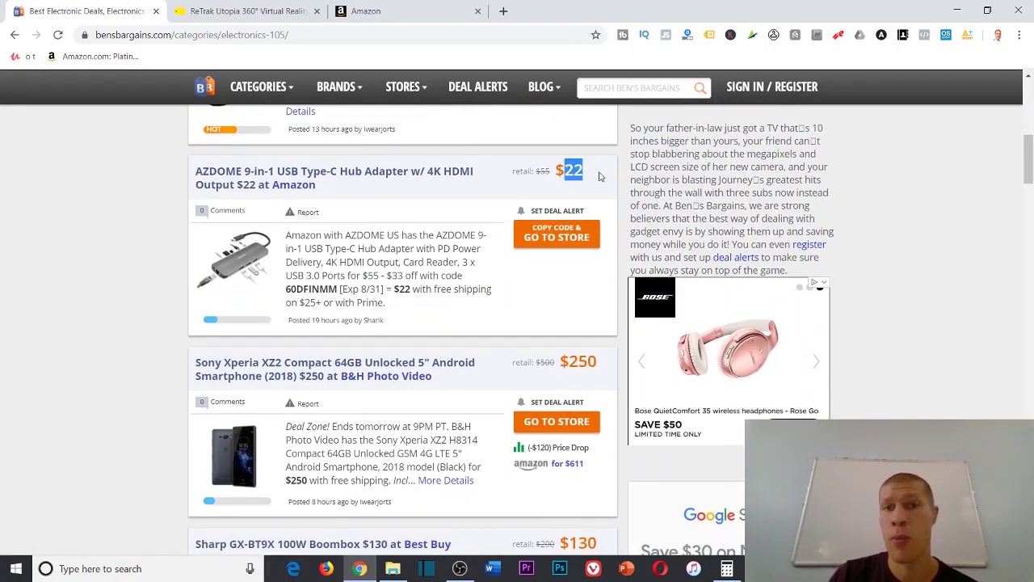
pyautogui.click(591, 174)
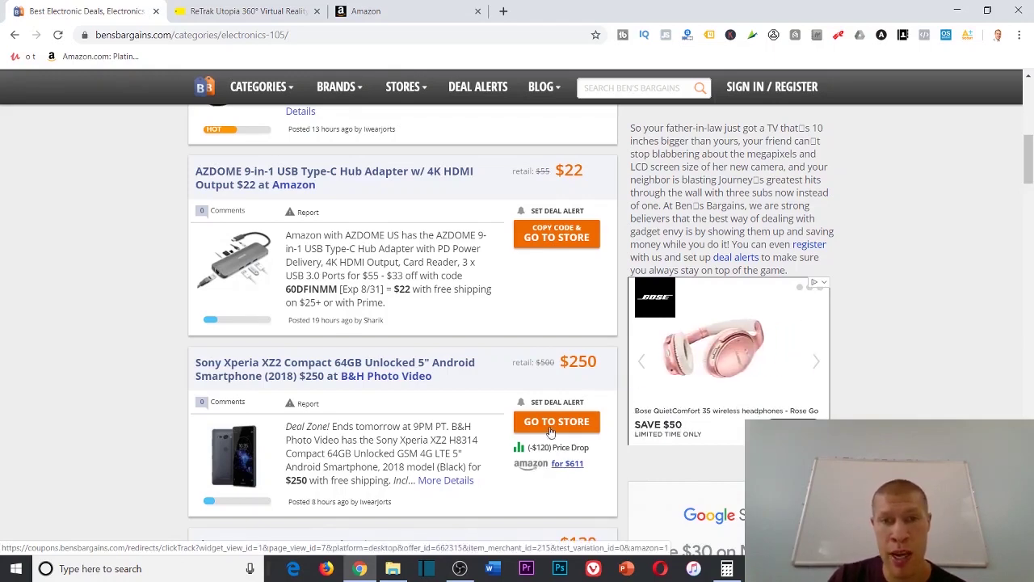
pyautogui.scroll(3, 568, 273)
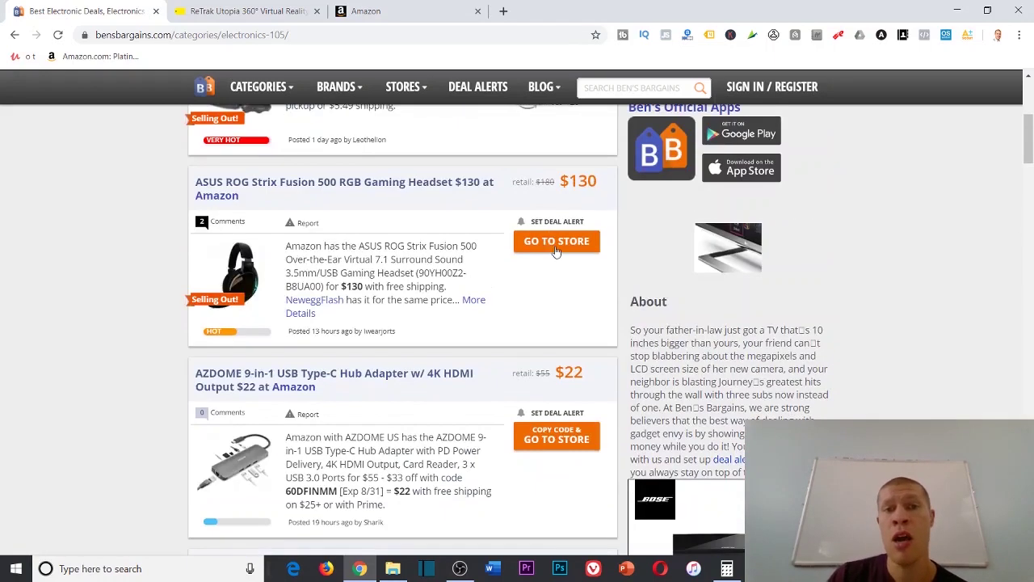
pyautogui.scroll(1, 545, 251)
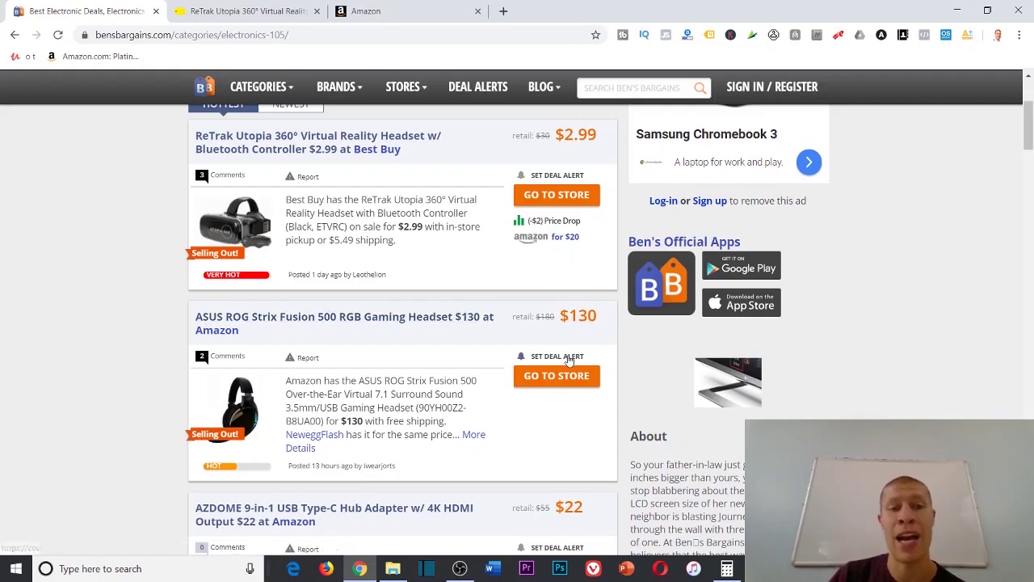
pyautogui.scroll(2, 635, 385)
# - Look through the electronics deals further down the list, from the Sharp boombox and Bose headphones to the Apple AirPods
pyautogui.scroll(-7, 543, 359)
pyautogui.scroll(-3, 543, 358)
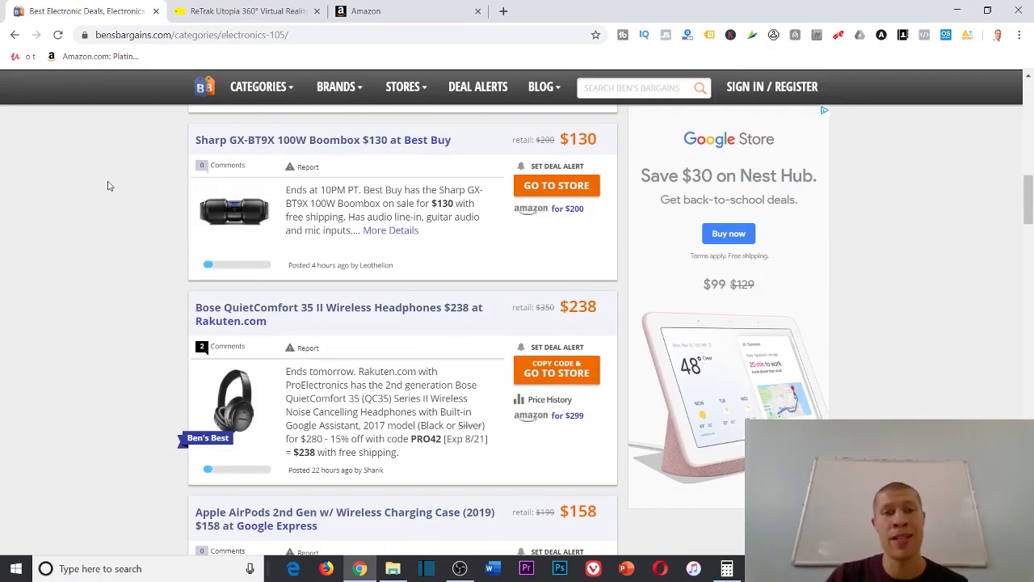
pyautogui.scroll(-3, 105, 186)
pyautogui.scroll(-7, 94, 179)
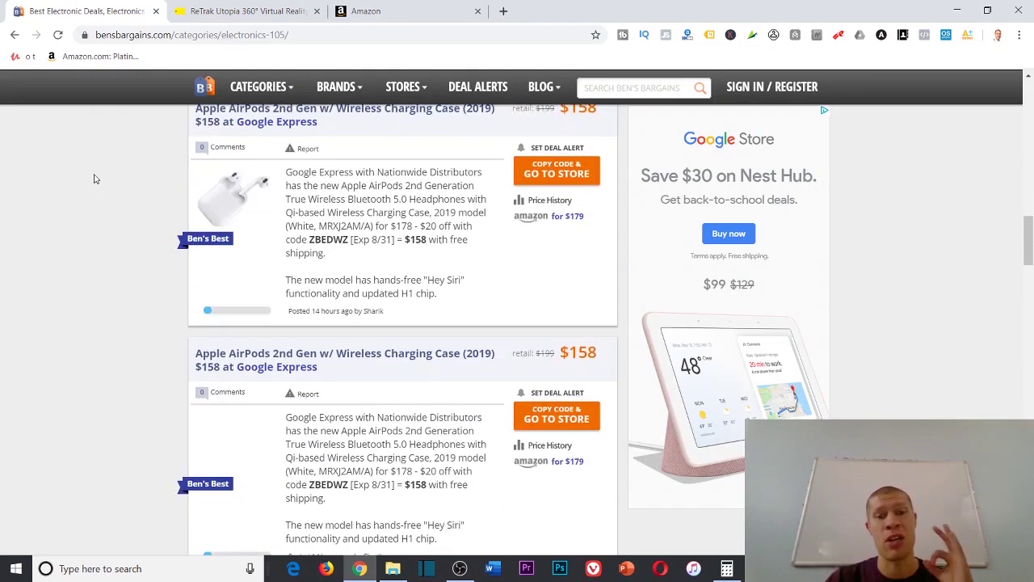